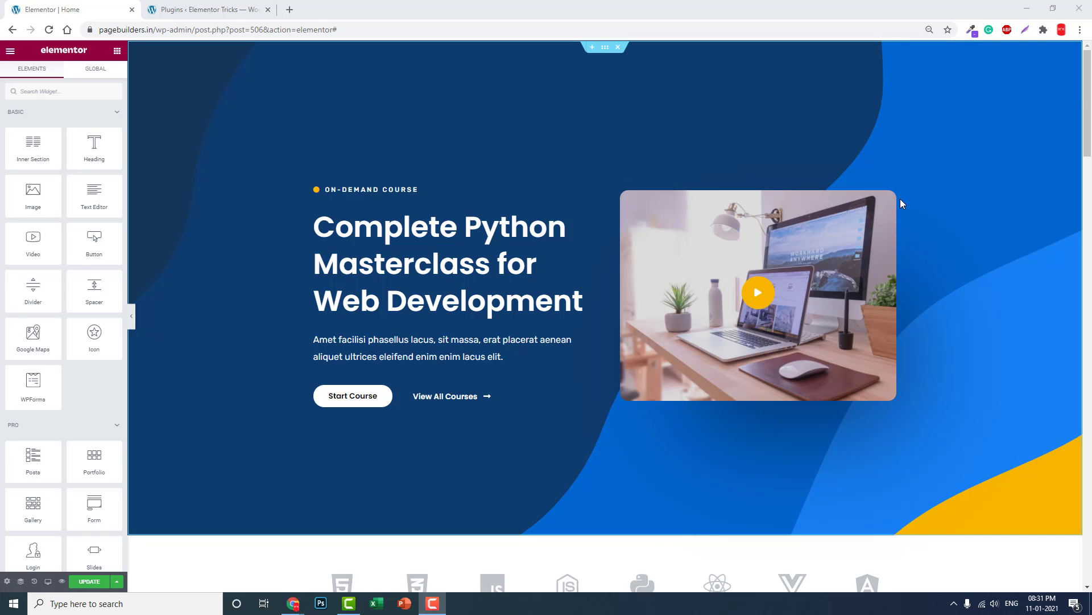
# - Expand the text column's Motion Effects options under its Advanced settings
pyautogui.scroll(-2, 900, 199)
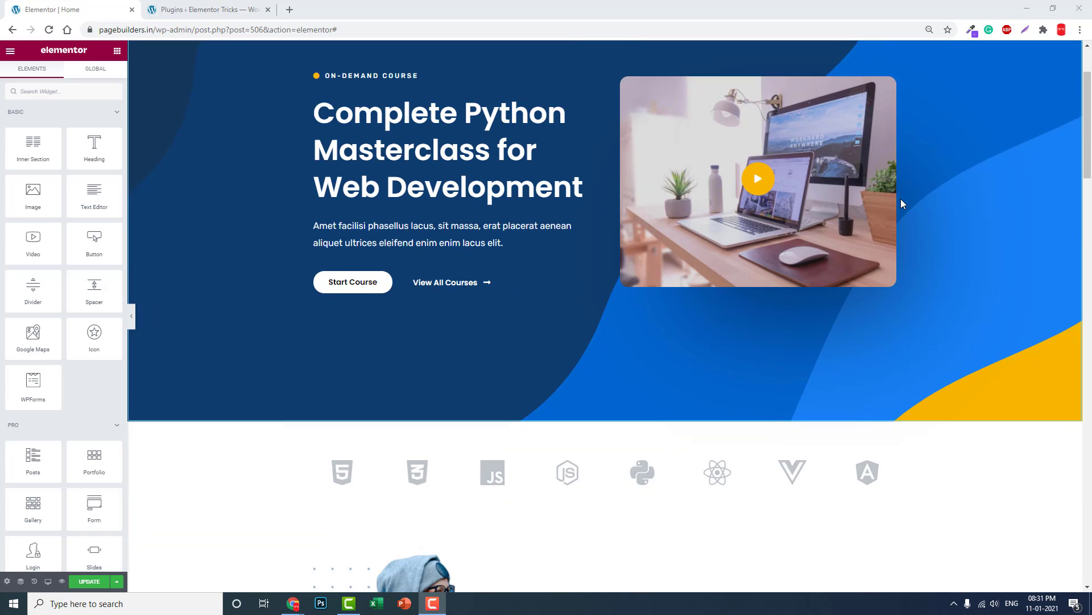
pyautogui.scroll(2, 901, 199)
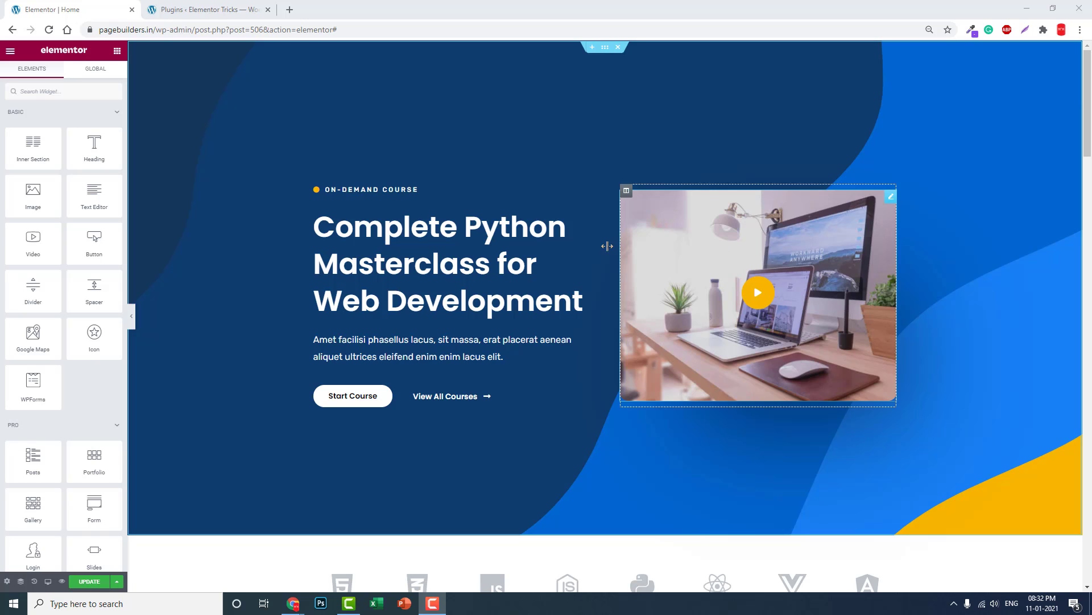
pyautogui.click(321, 196)
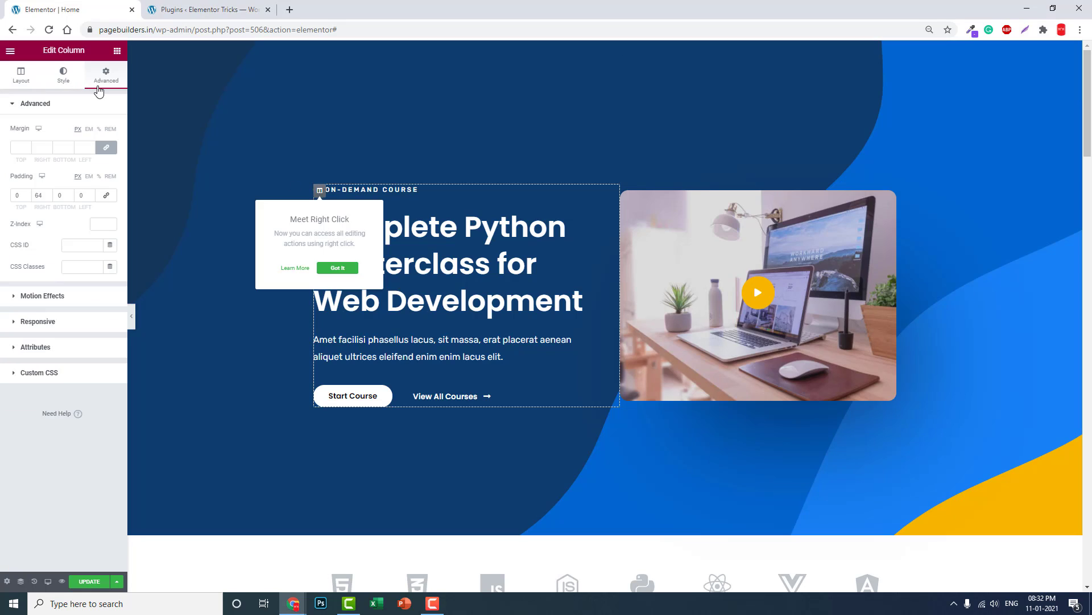
pyautogui.click(46, 296)
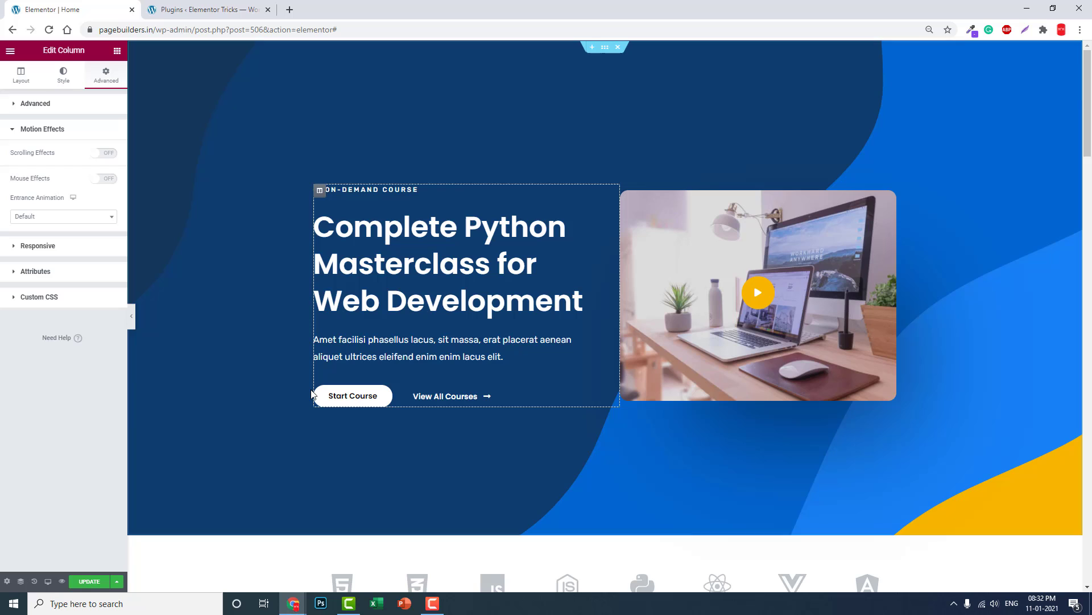
# - Show the Start Course button's Hover style settings with the yellow background
pyautogui.click(337, 397)
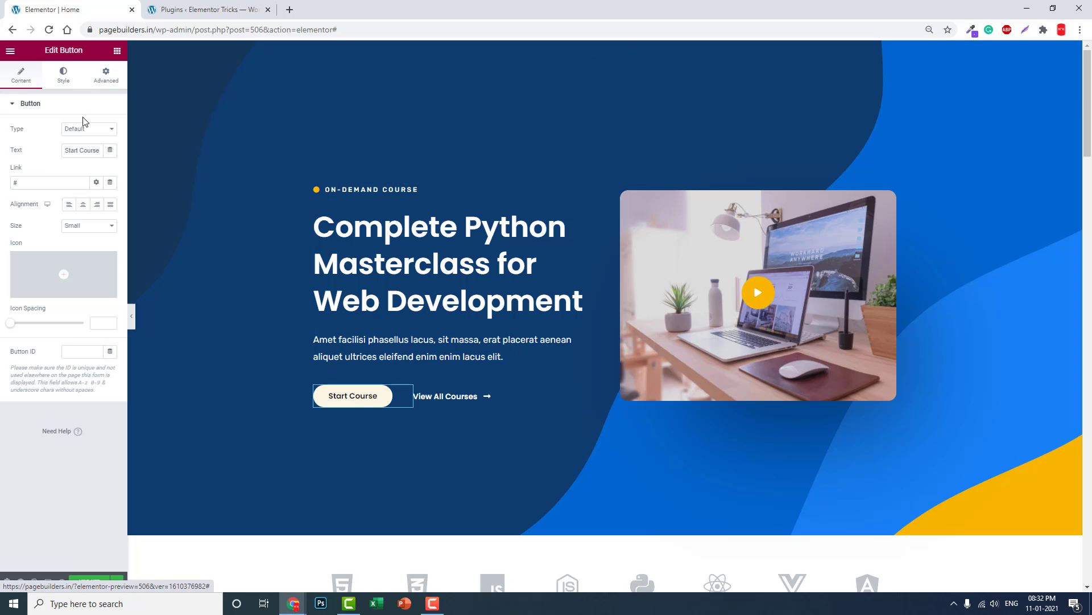
pyautogui.click(63, 76)
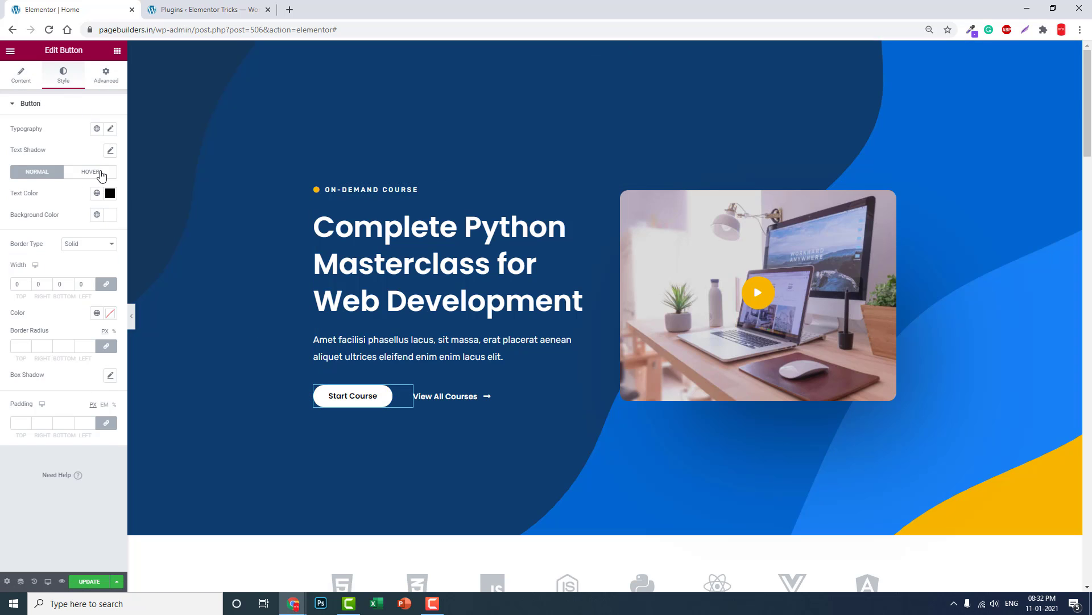
pyautogui.click(95, 172)
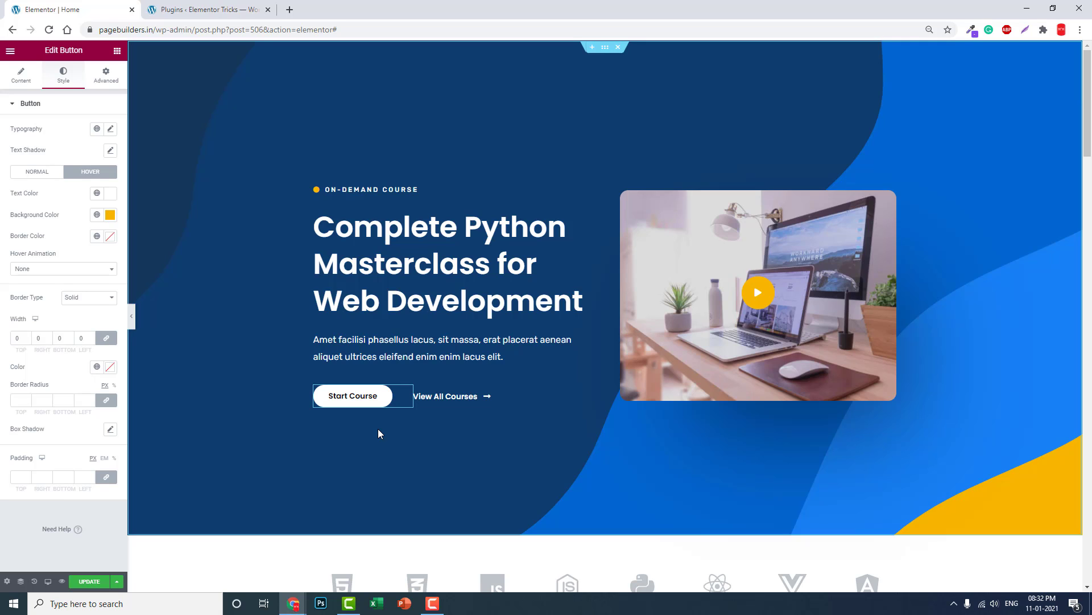
# - Open the Class Generator link from the Animate It! plugin details in a new tab
pyautogui.click(208, 10)
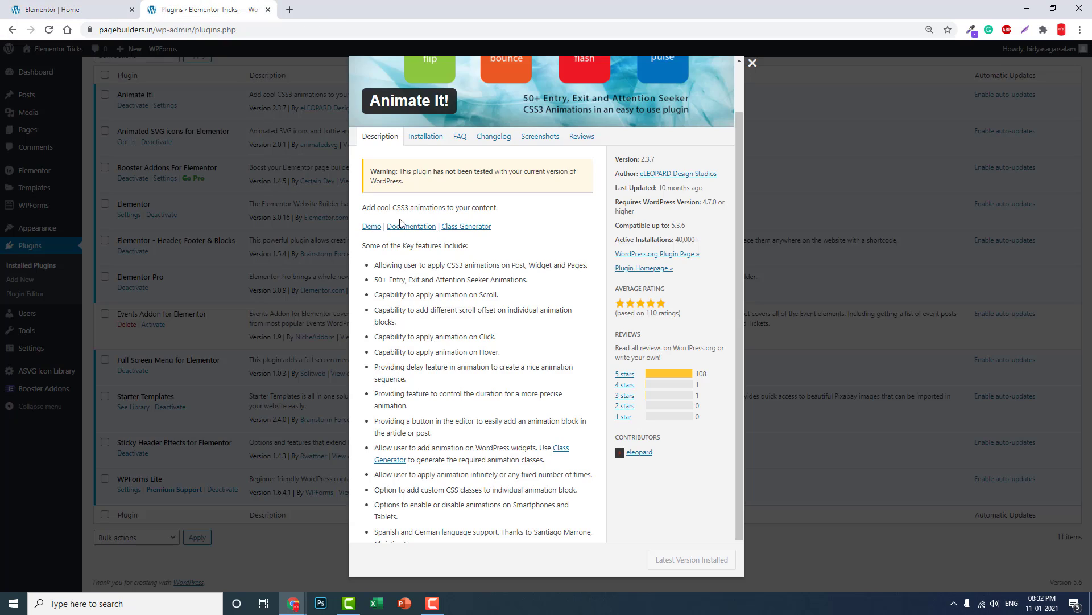
pyautogui.scroll(1, 488, 226)
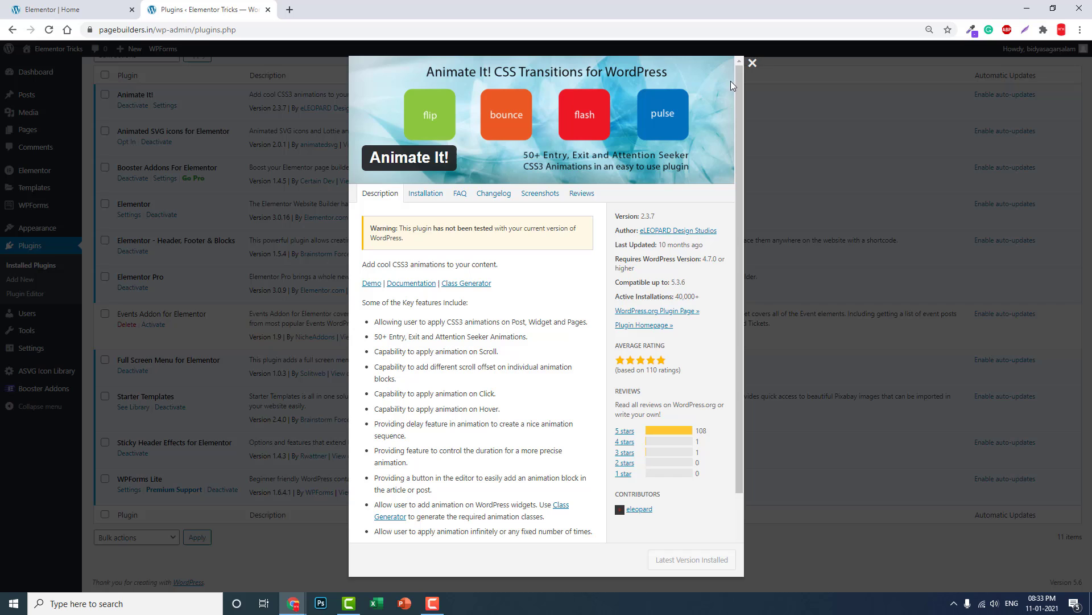
pyautogui.click(752, 63)
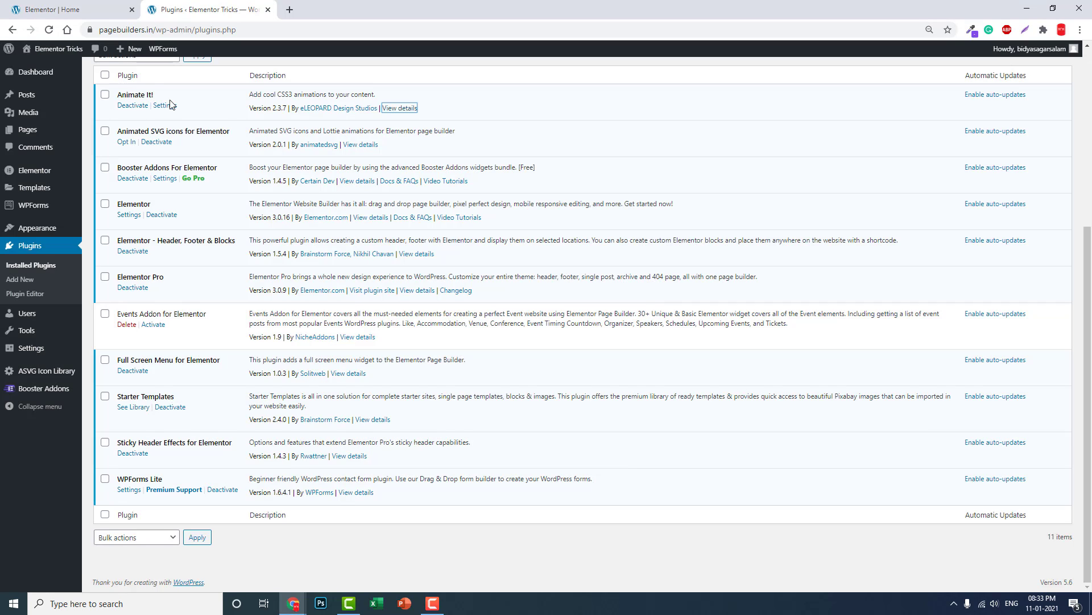
pyautogui.click(409, 109)
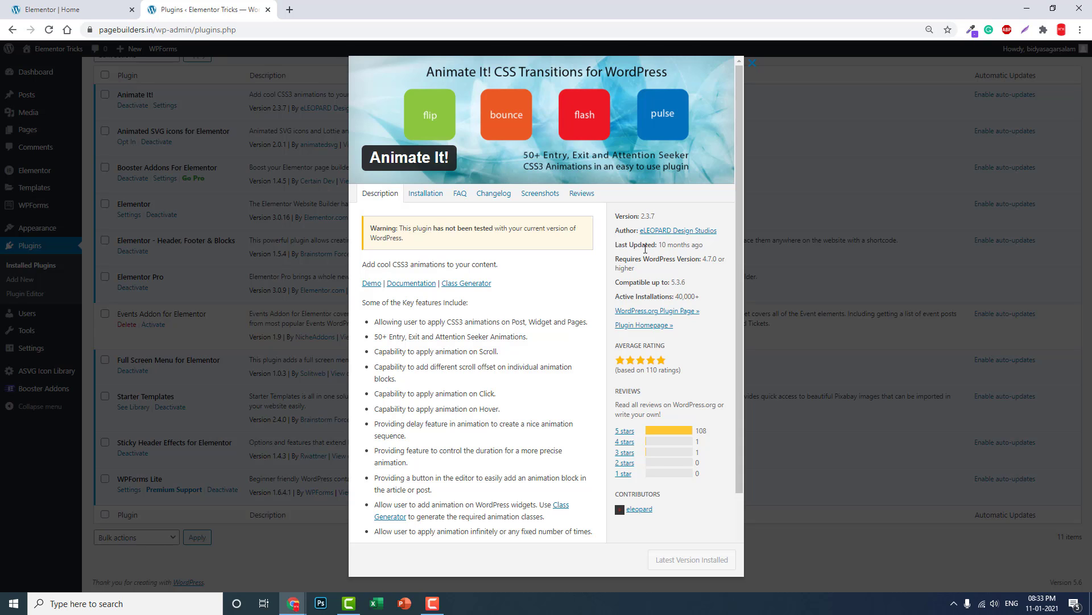
pyautogui.scroll(-1, 651, 213)
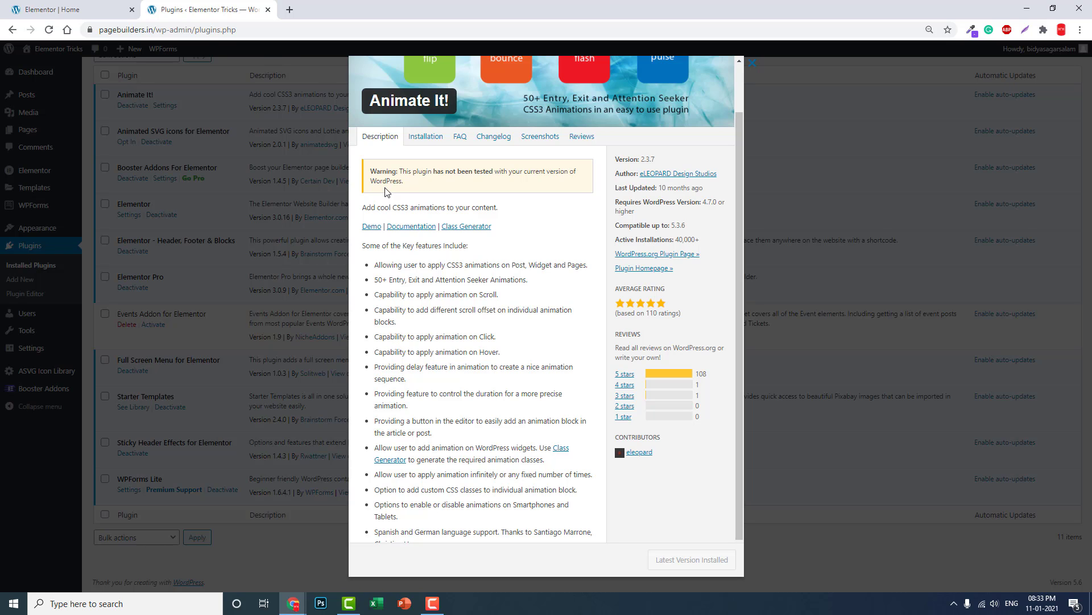
pyautogui.rightClick(471, 233)
pyautogui.click(510, 240)
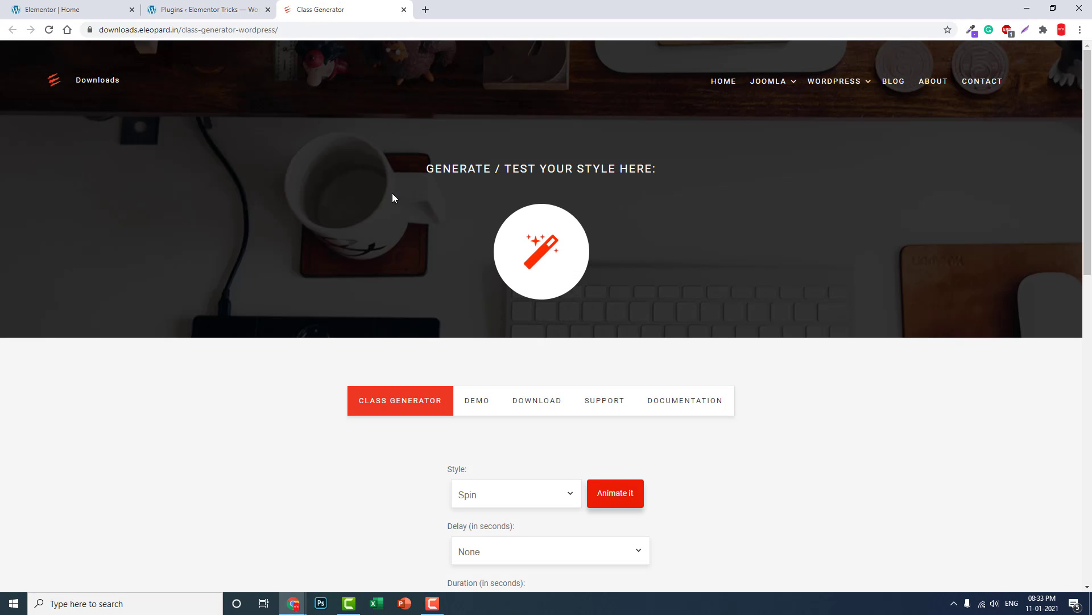
# - Choose the pulse animation style with a 0.5-second delay
pyautogui.scroll(-2, 399, 193)
pyautogui.scroll(-2, 549, 273)
pyautogui.click(539, 268)
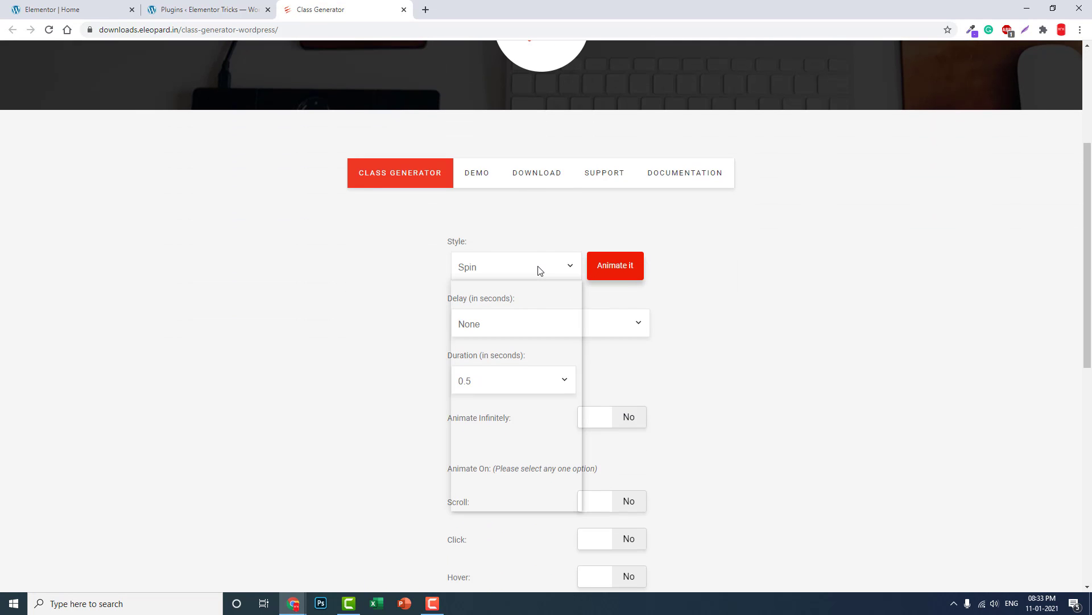
pyautogui.scroll(-15, 528, 290)
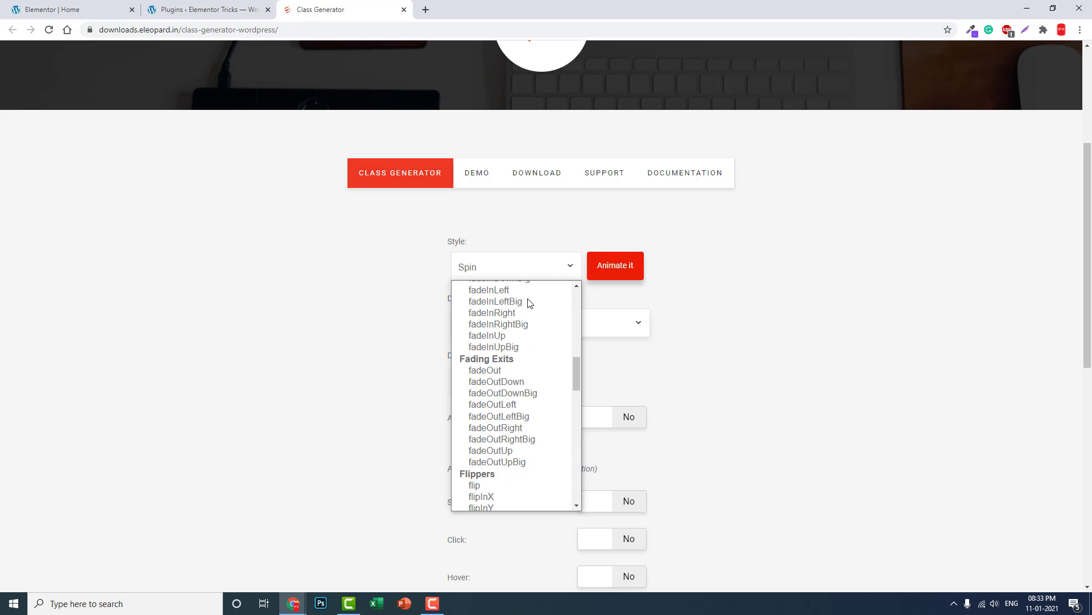
pyautogui.scroll(-5, 529, 303)
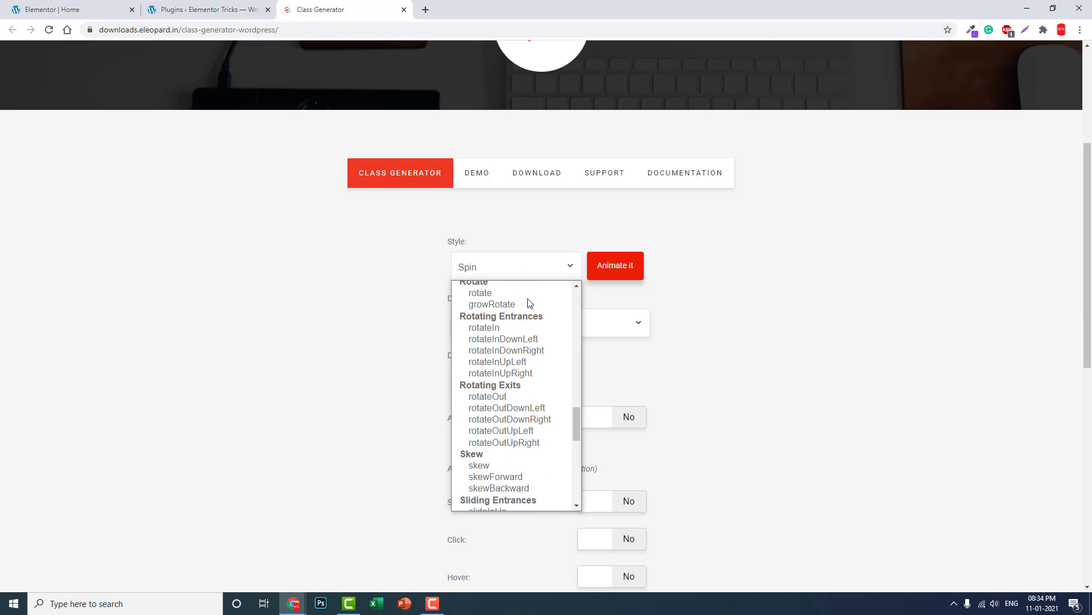
pyautogui.scroll(-6, 529, 303)
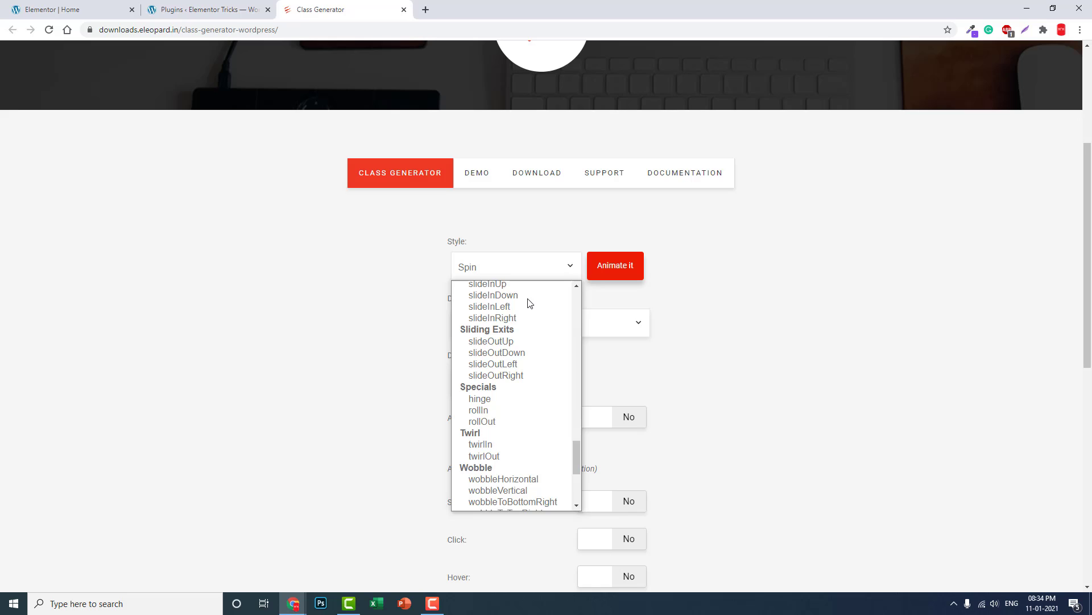
pyautogui.scroll(-3, 529, 303)
pyautogui.scroll(8, 529, 307)
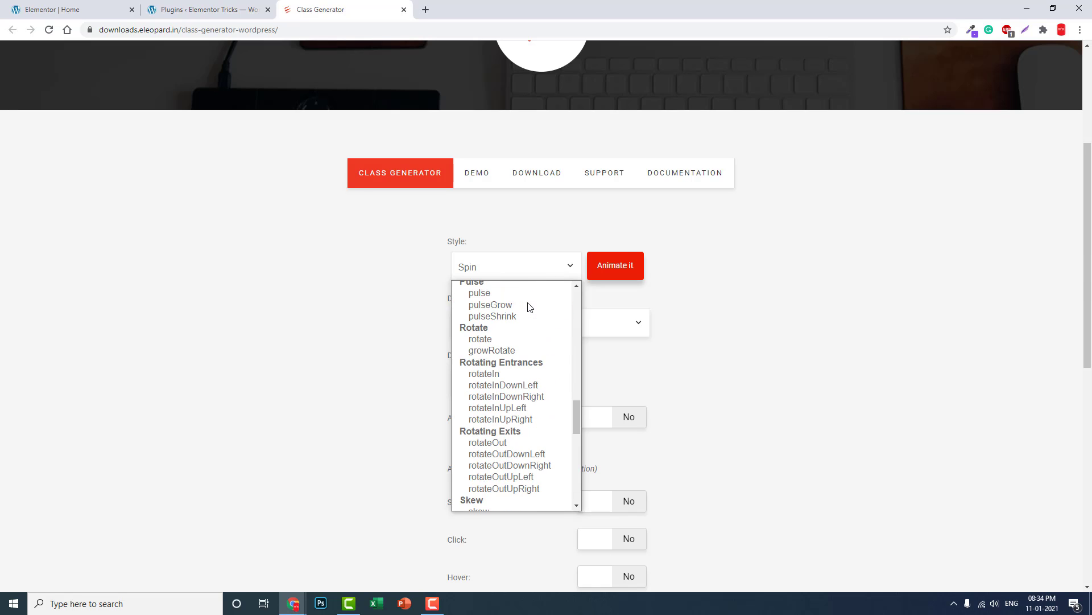
pyautogui.scroll(3, 529, 307)
pyautogui.scroll(-3, 512, 332)
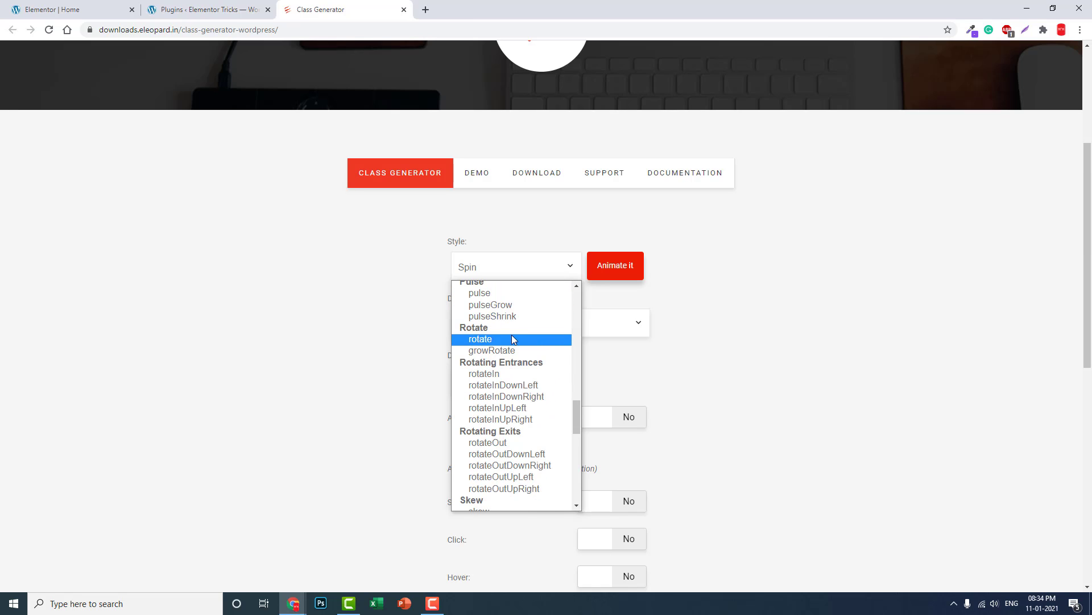
pyautogui.click(498, 296)
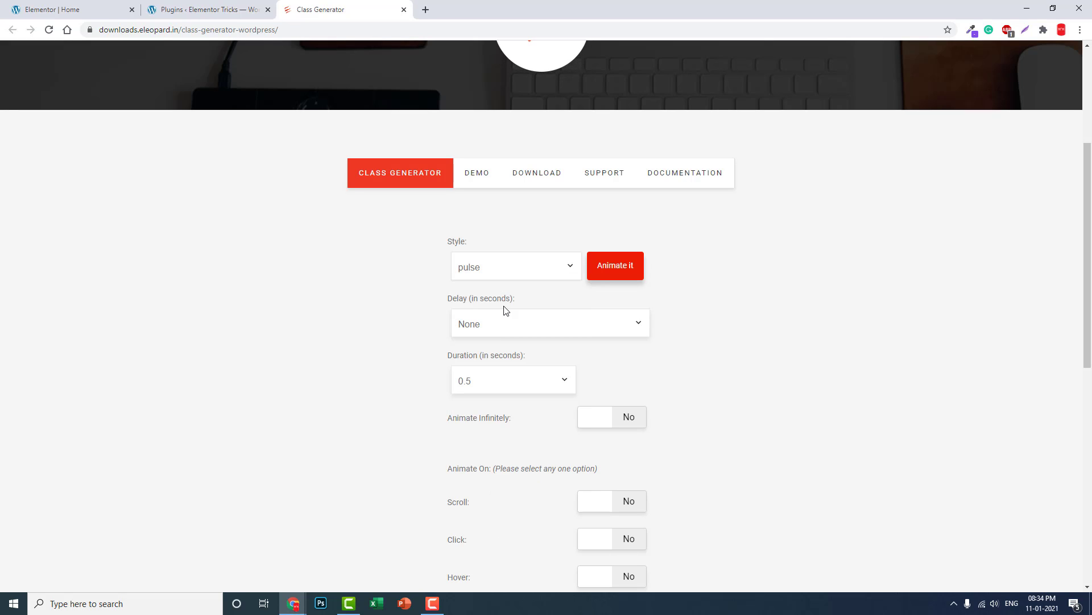
pyautogui.click(521, 330)
pyautogui.click(522, 352)
# - Set 3.0 s duration and infinite repeat, generating 'animated pulse delay1 duration6 infinite'
pyautogui.scroll(-2, 524, 352)
pyautogui.click(511, 268)
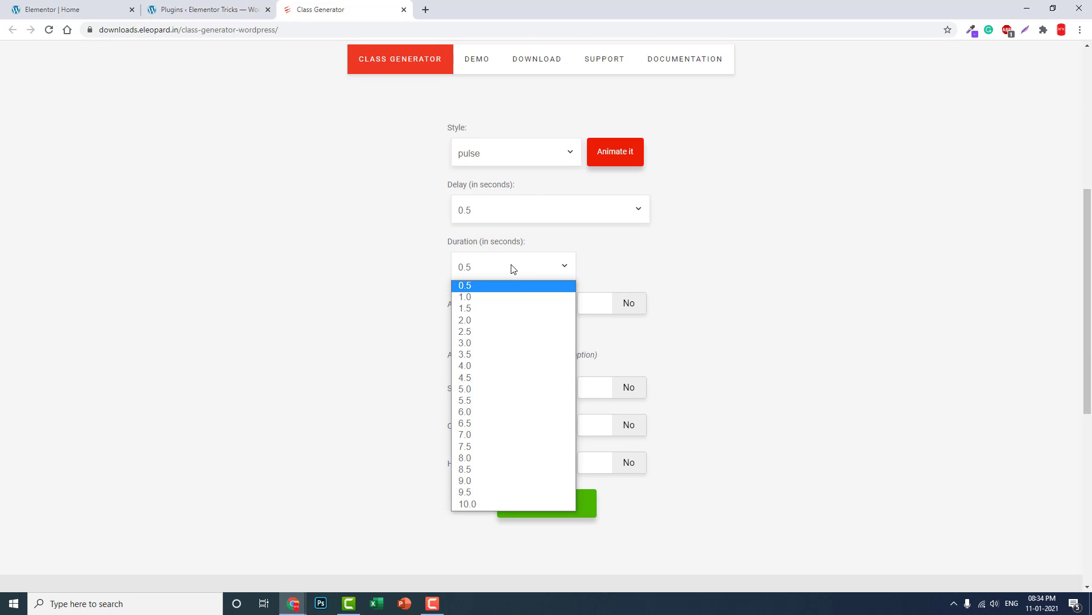
pyautogui.click(486, 342)
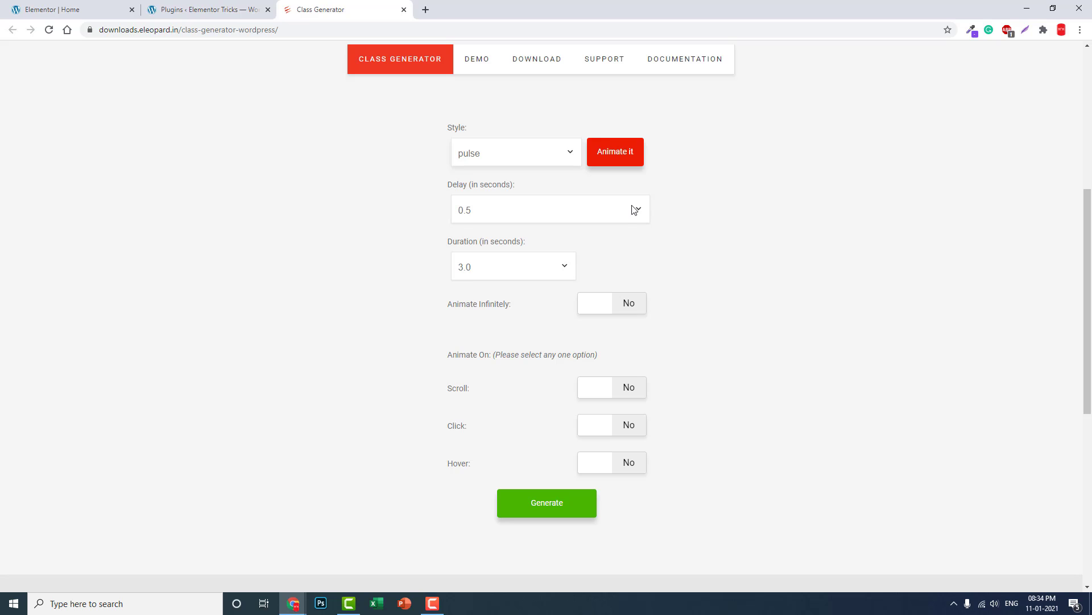
pyautogui.click(595, 306)
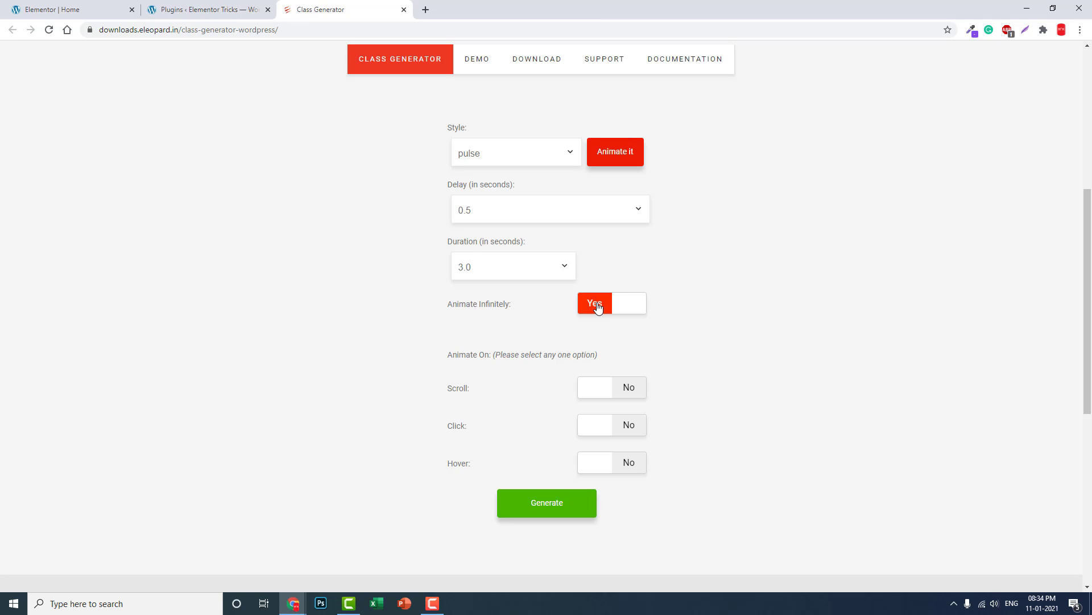
pyautogui.scroll(-2, 597, 306)
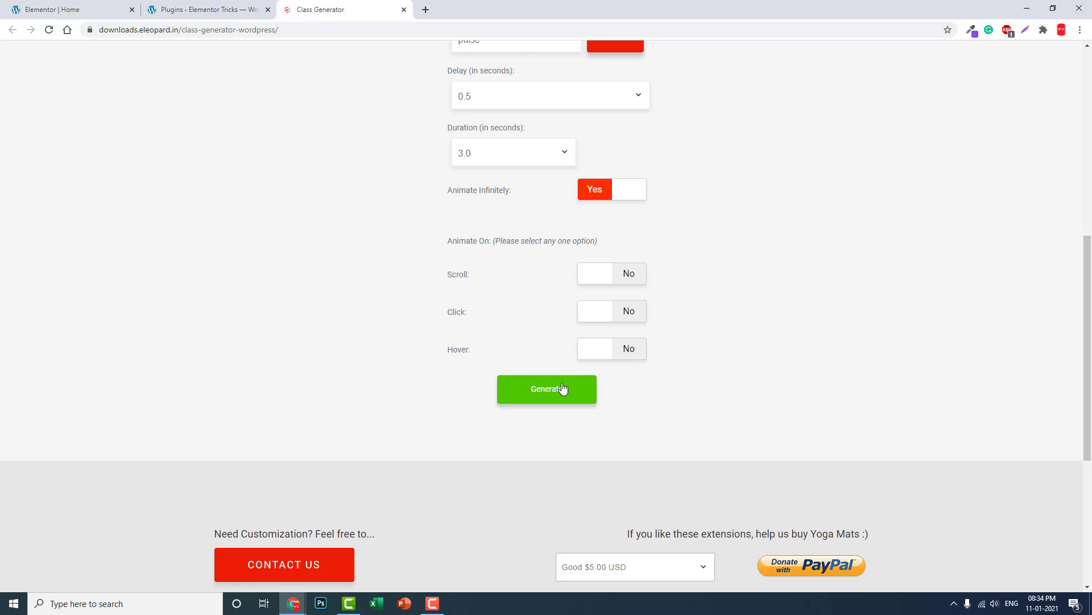
pyautogui.click(561, 387)
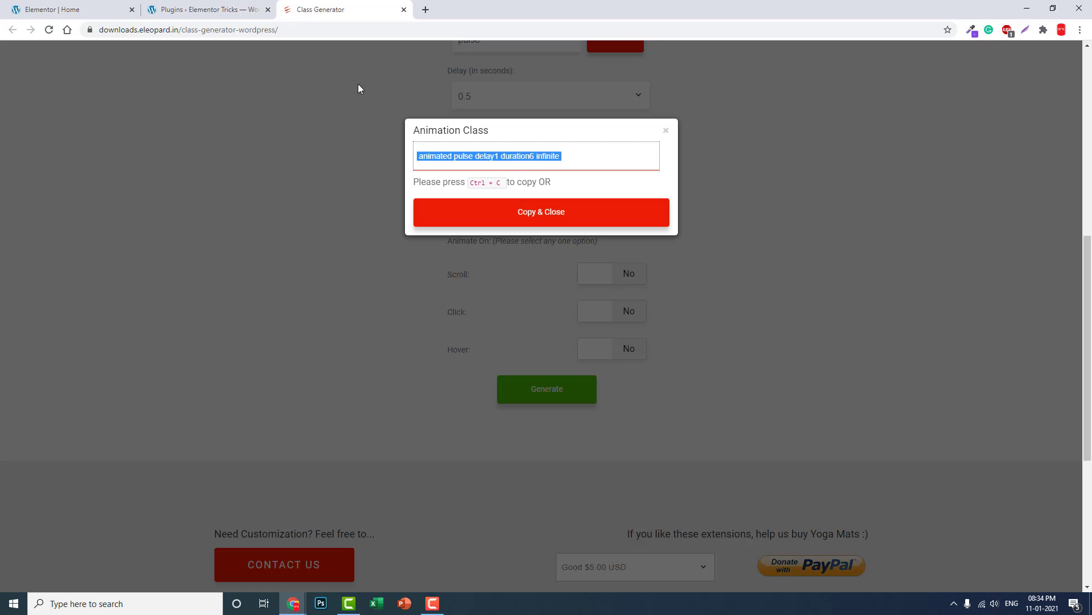
pyautogui.click(94, 9)
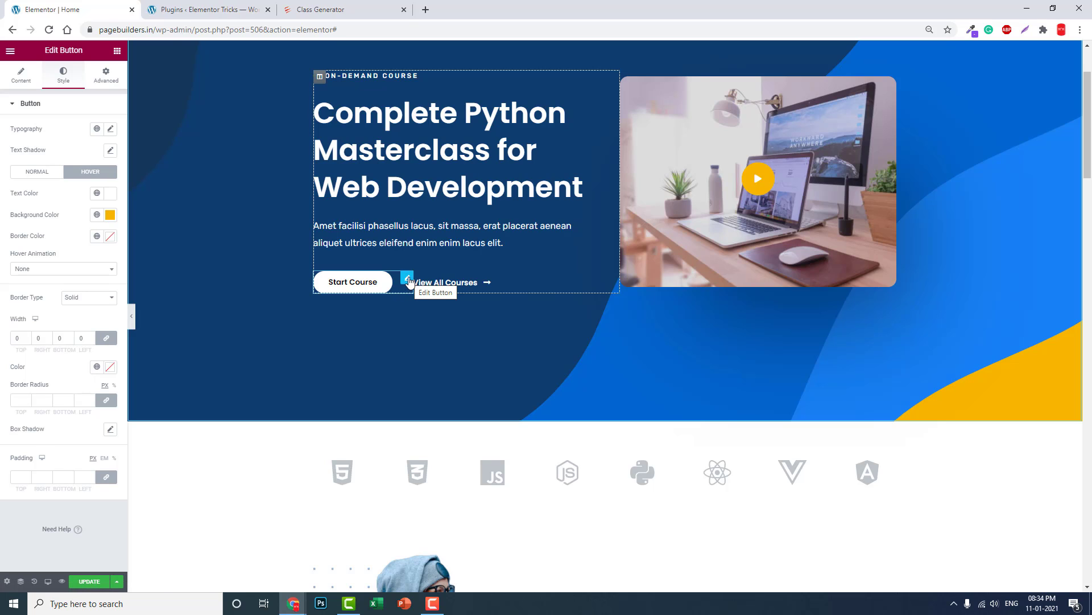
# - Paste the pulse class into the Start Course button's CSS Classes and update the page
pyautogui.click(409, 281)
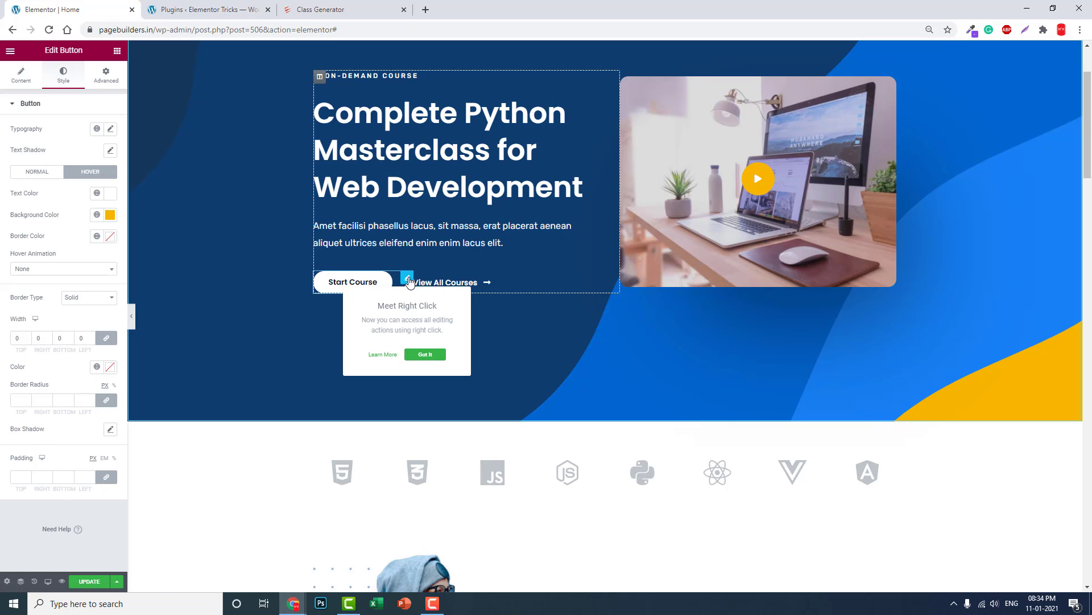
pyautogui.click(106, 74)
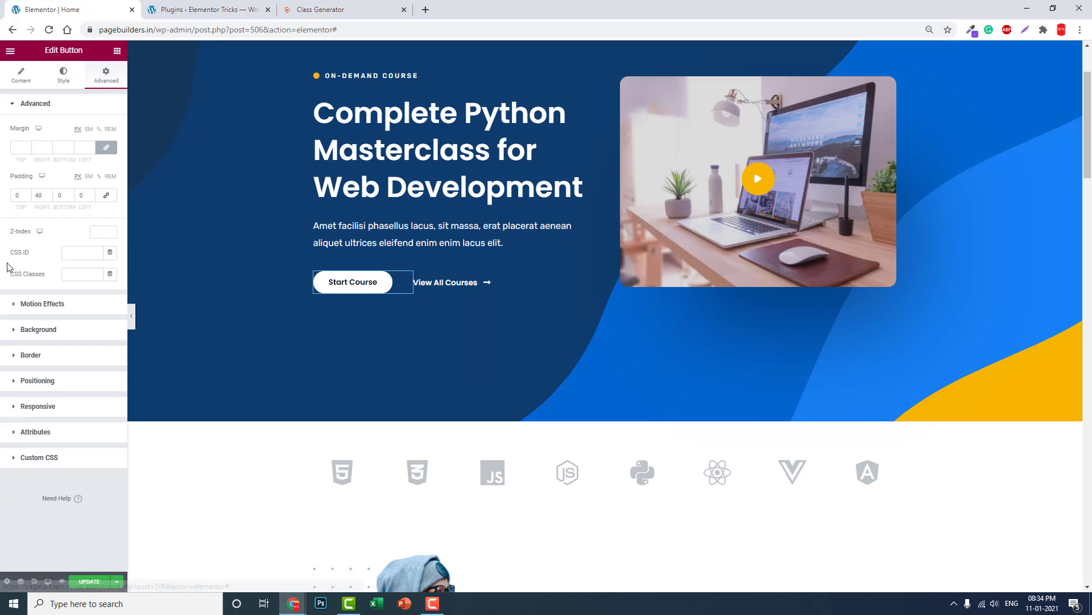
pyautogui.click(65, 274)
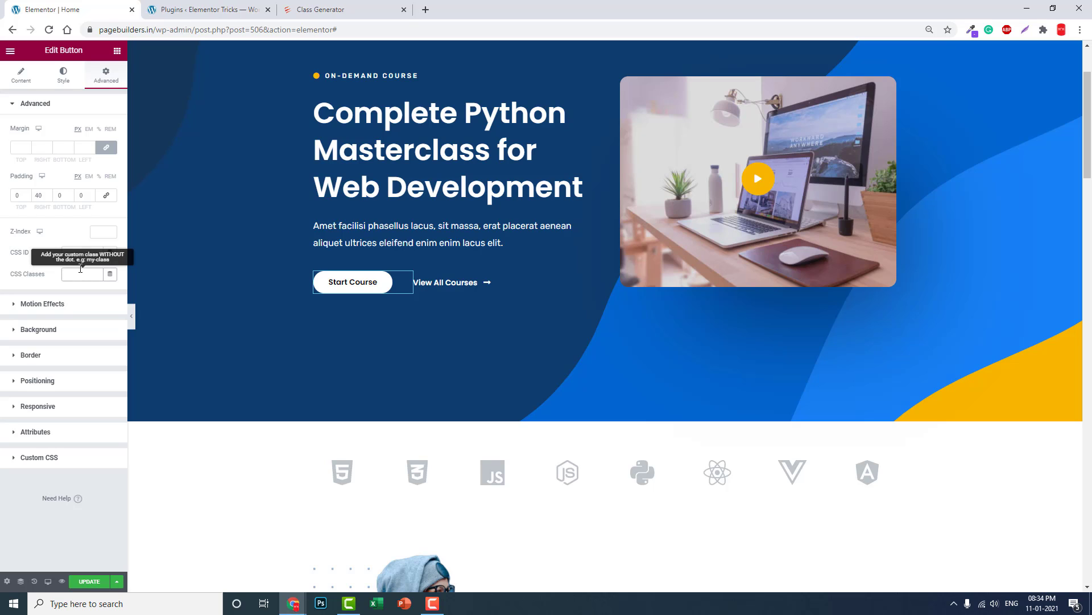
pyautogui.hotkey('ctrl', 'v')
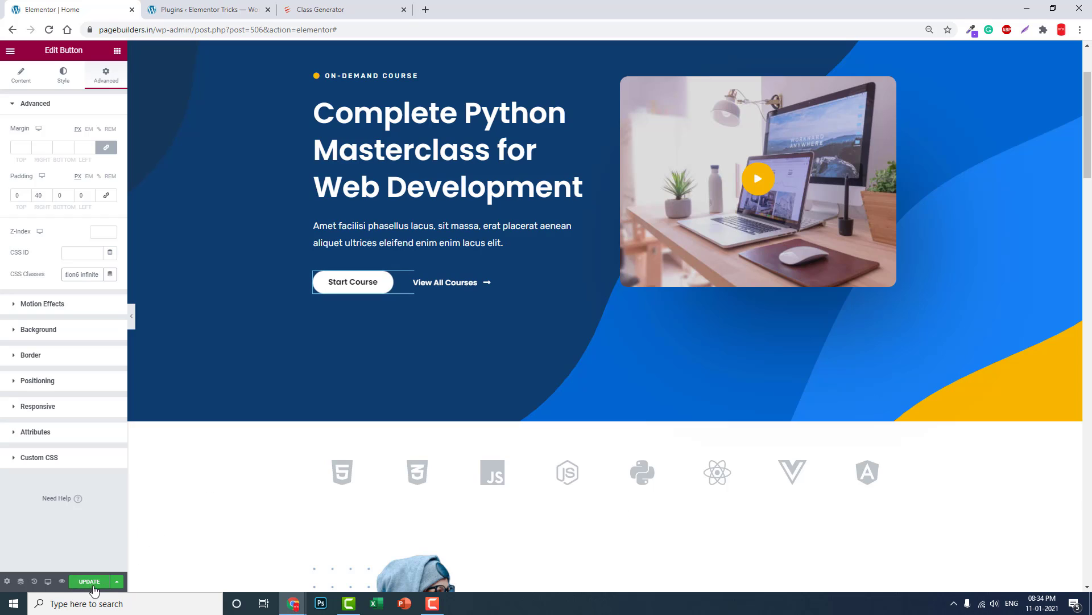
pyautogui.click(94, 589)
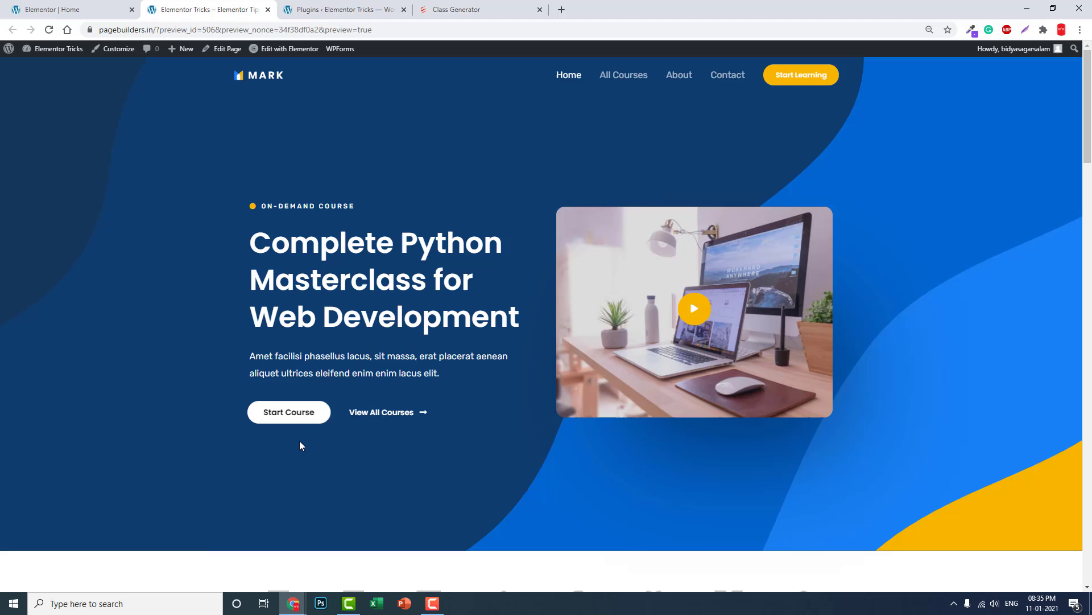
# - Generate a 1.5-second pulse class and paste it over the button's CSS classes
pyautogui.click(470, 10)
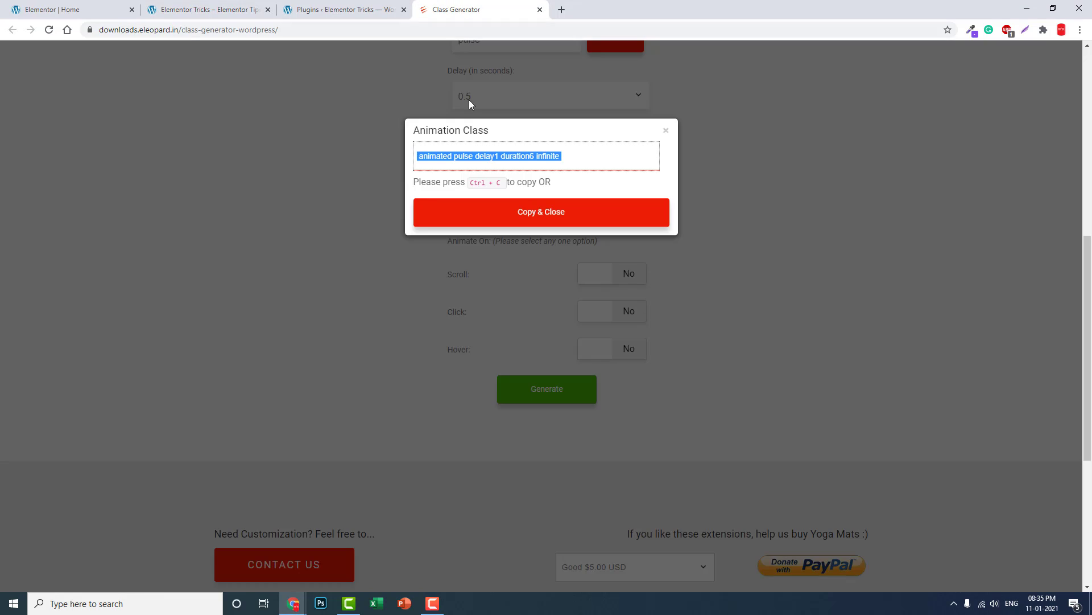
pyautogui.click(664, 132)
pyautogui.click(518, 154)
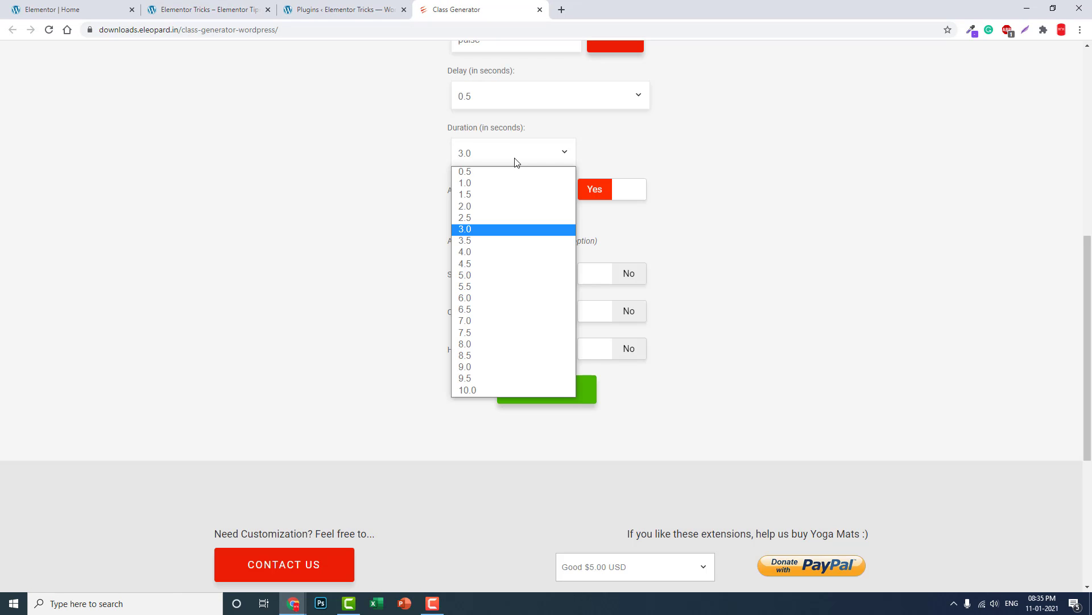
pyautogui.click(501, 195)
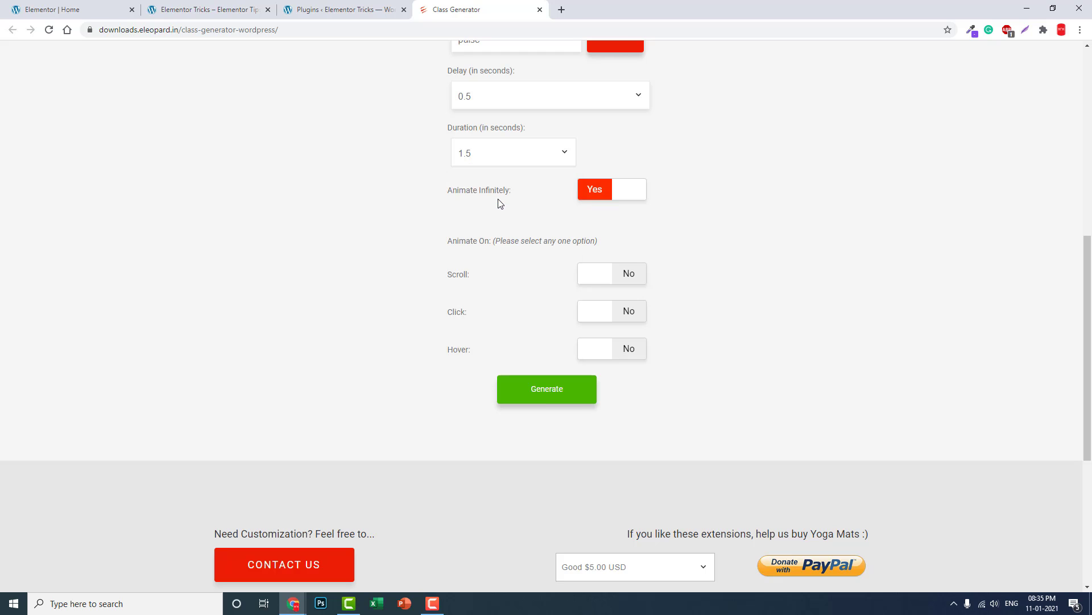
pyautogui.click(550, 392)
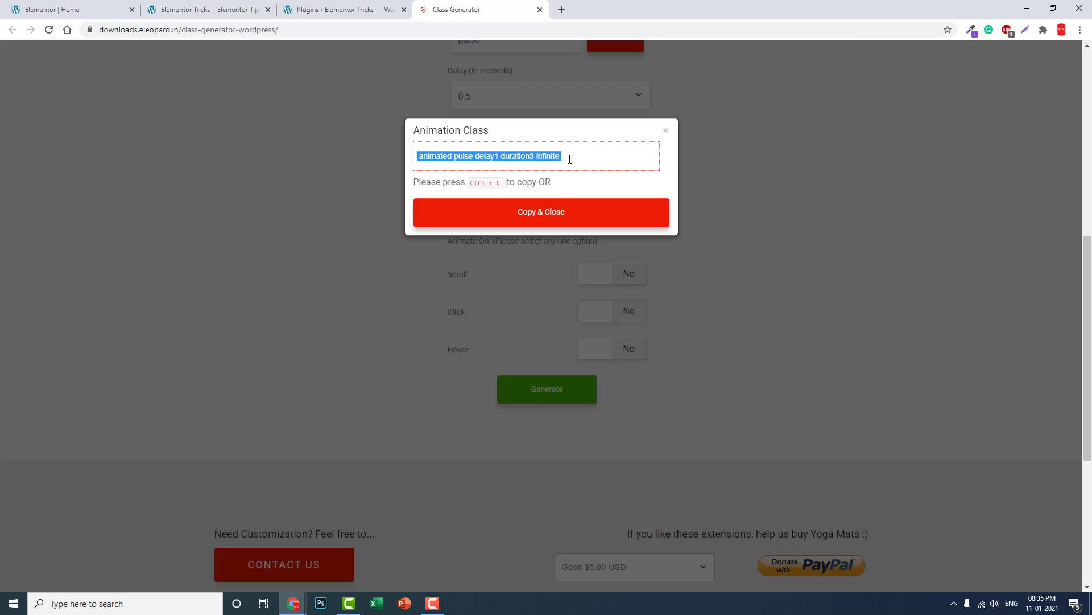
pyautogui.click(59, 9)
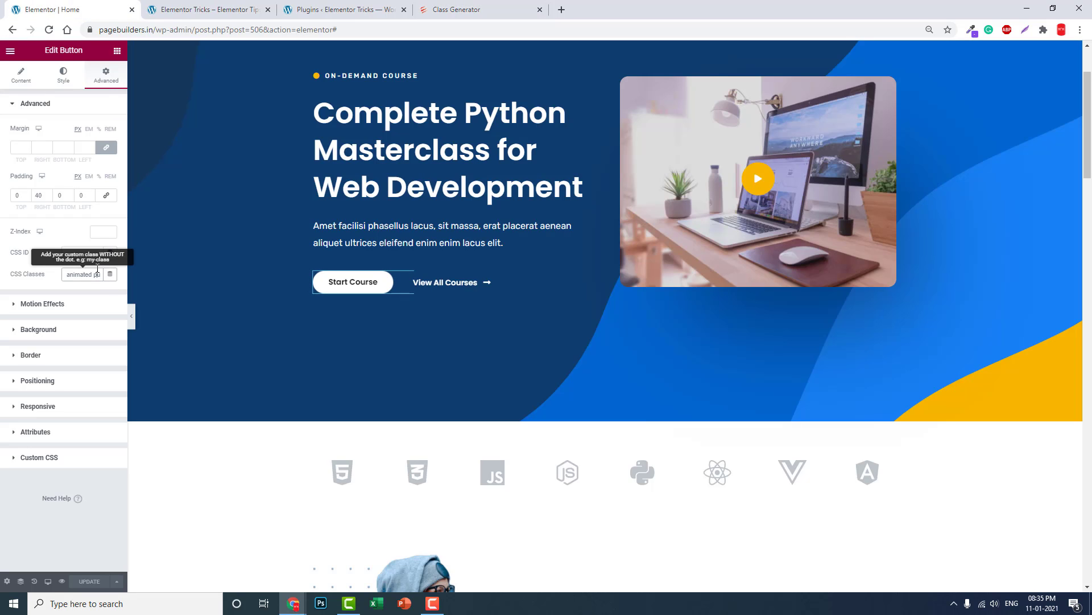
pyautogui.tripleClick(98, 271)
pyautogui.hotkey('ctrl', 'v')
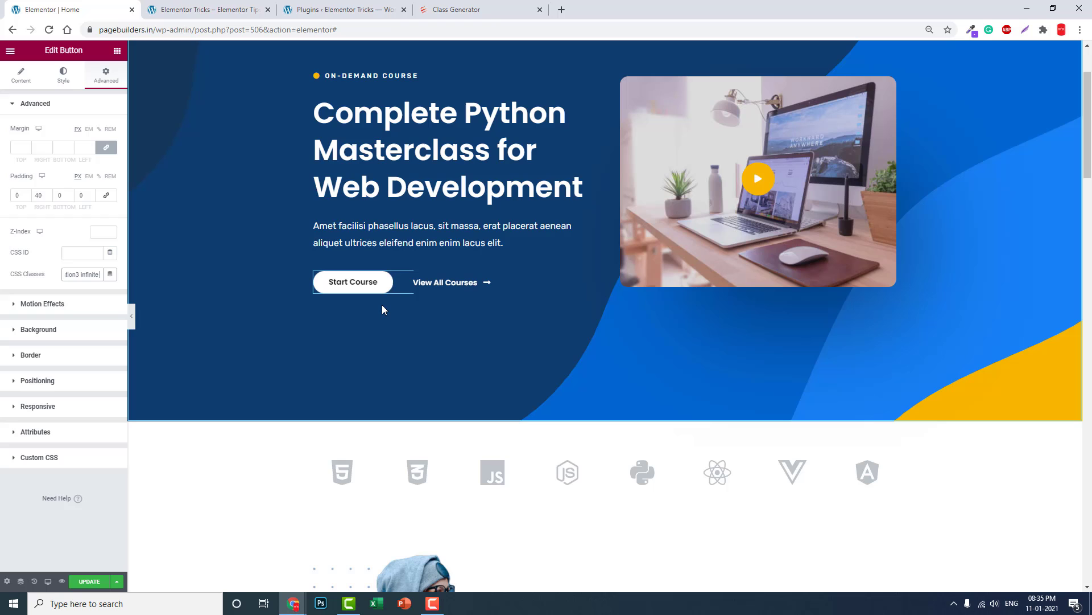
# - Change the duration to 1.0 second and regenerate the pulse class
pyautogui.click(481, 9)
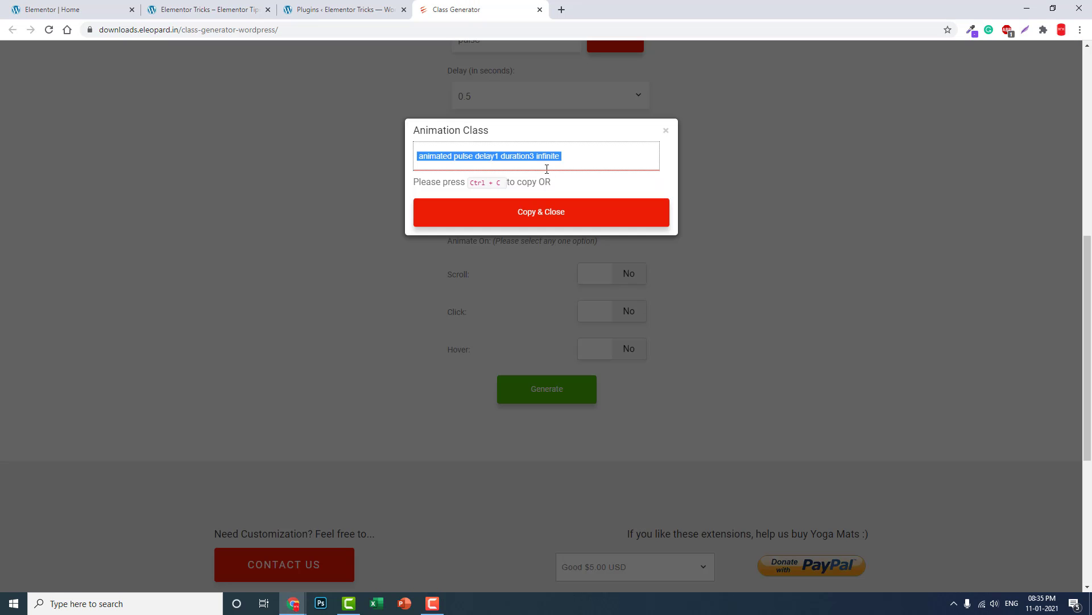
pyautogui.click(665, 132)
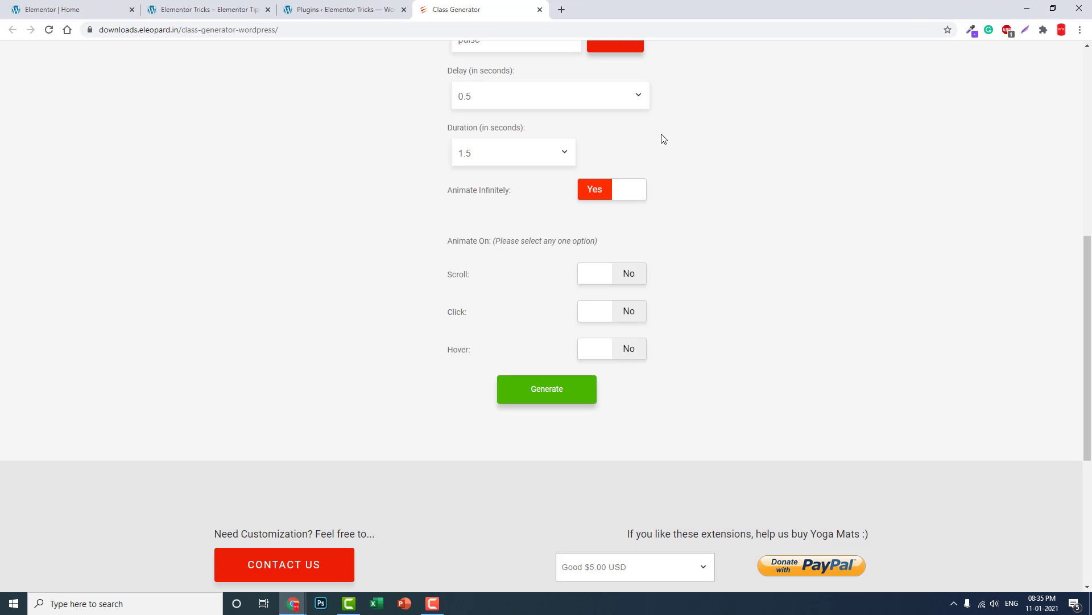
pyautogui.click(510, 151)
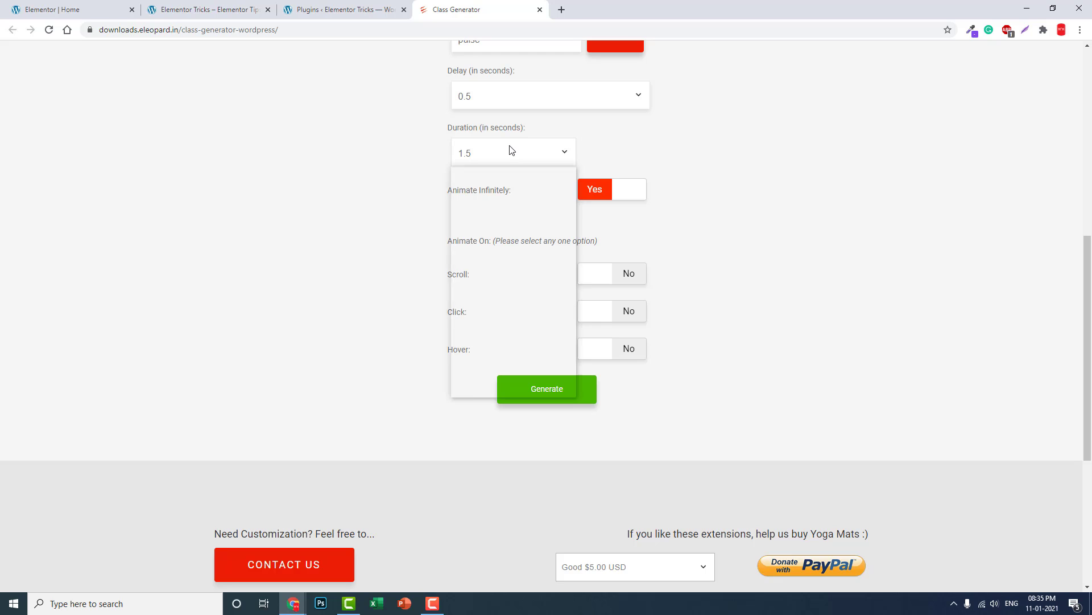
pyautogui.click(490, 182)
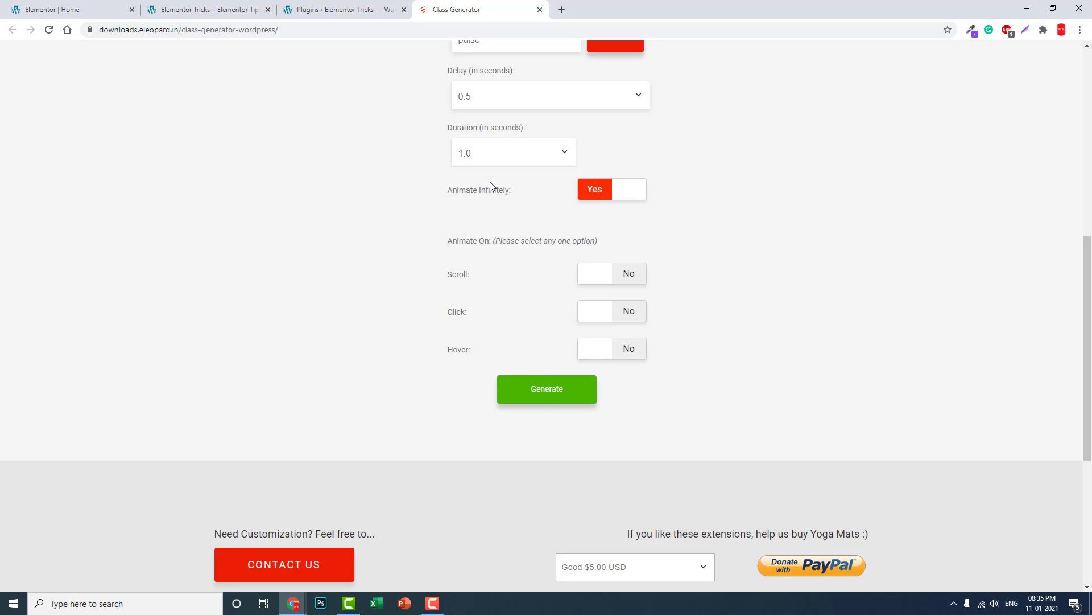
pyautogui.click(551, 387)
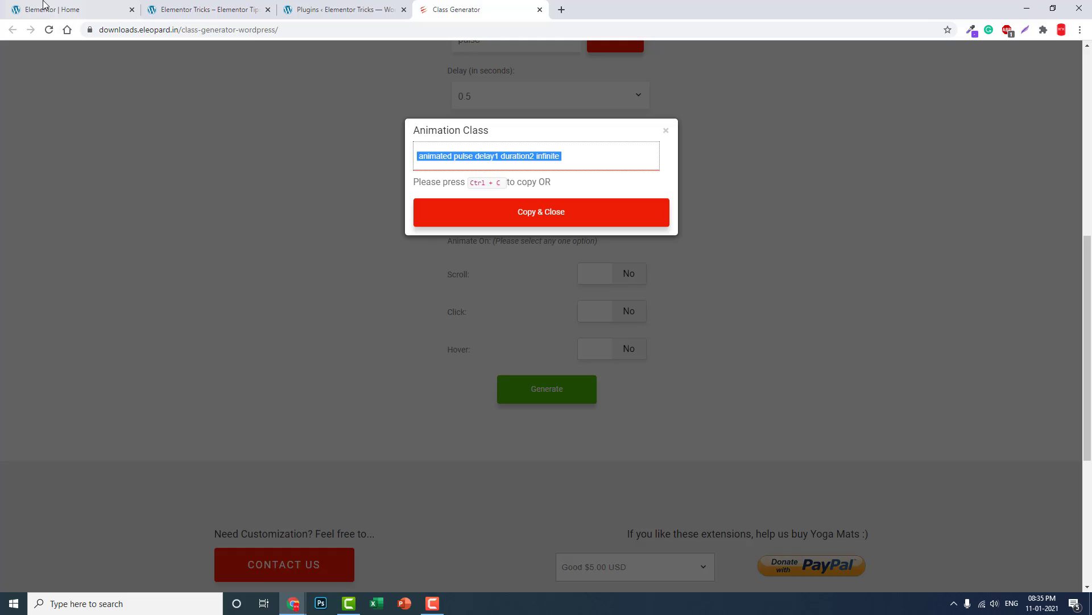
# - Replace the button's CSS class with 'animated pulse delay1 duration2 infinite'
pyautogui.click(45, 9)
pyautogui.tripleClick(86, 275)
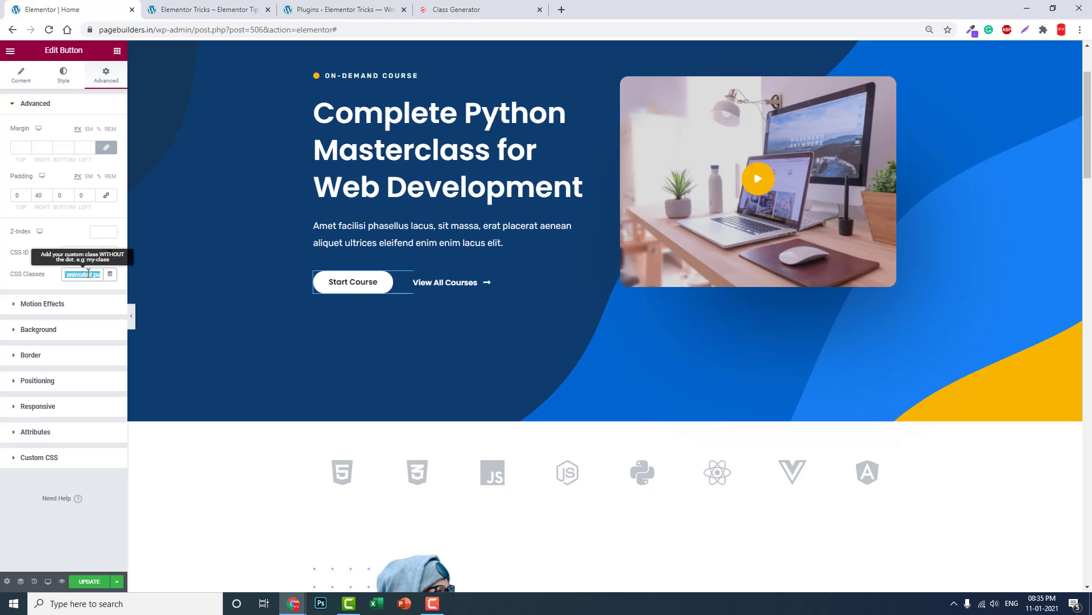
pyautogui.write('animated pulse delay1 duration2 infinite')
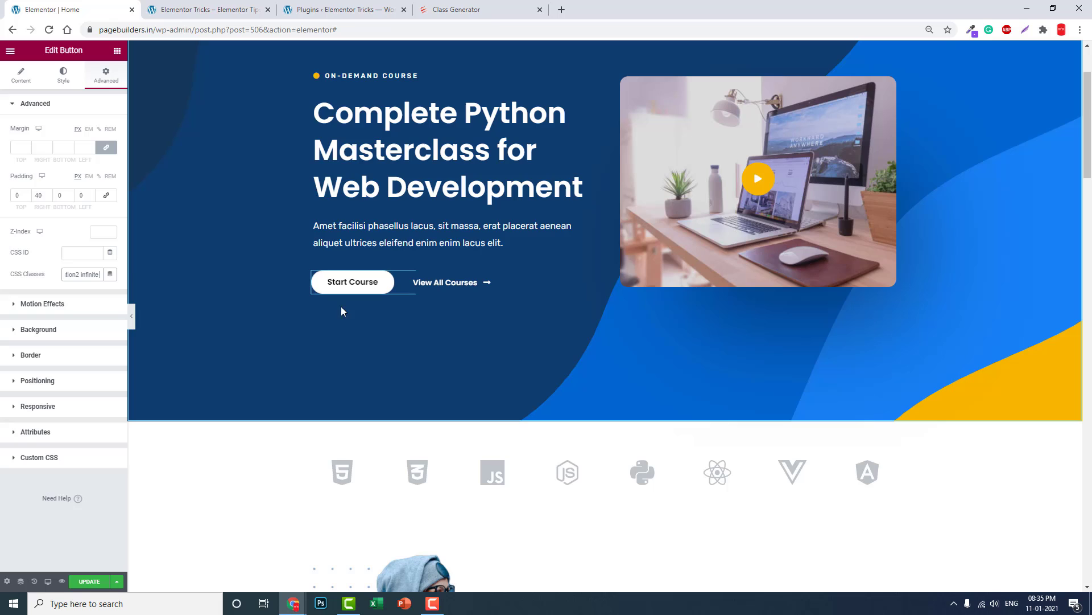
pyautogui.click(447, 9)
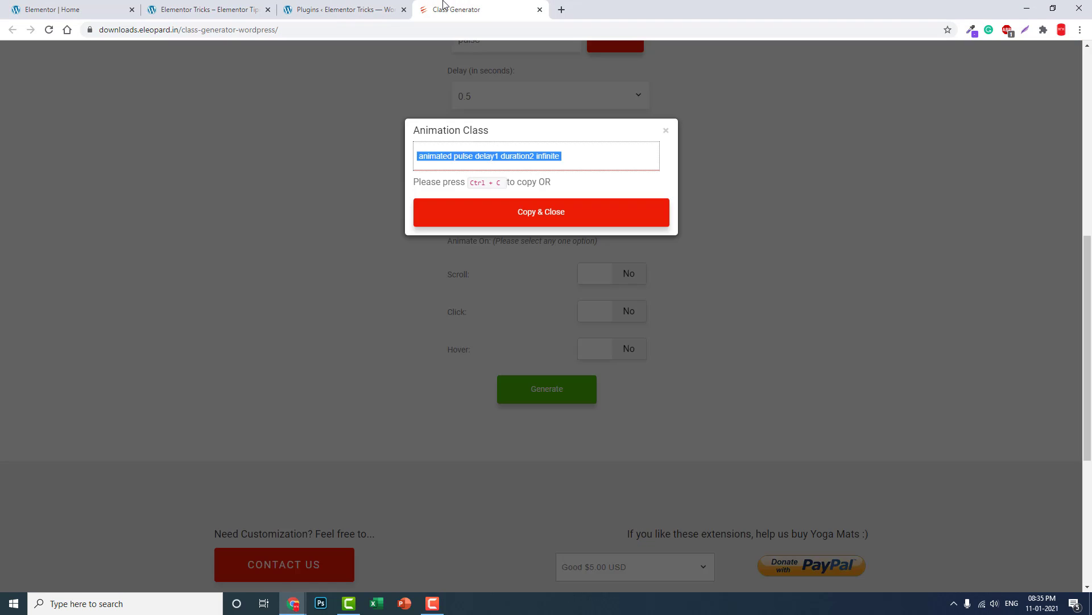
# - Switch the style to shake, preview it, and generate the shake class
pyautogui.click(663, 132)
pyautogui.scroll(4, 495, 90)
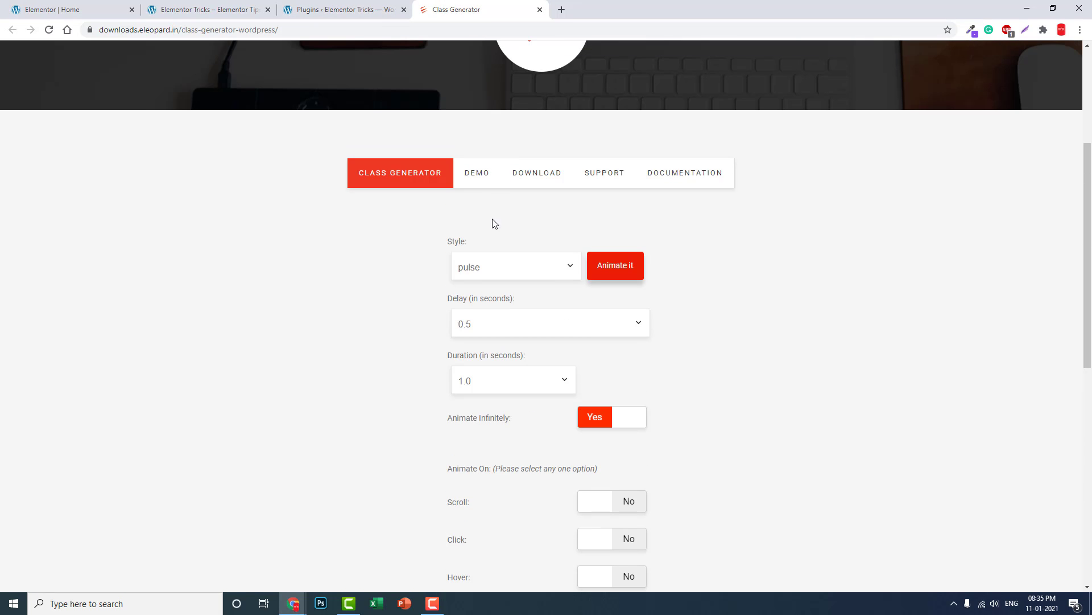
pyautogui.click(488, 269)
pyautogui.scroll(10, 506, 328)
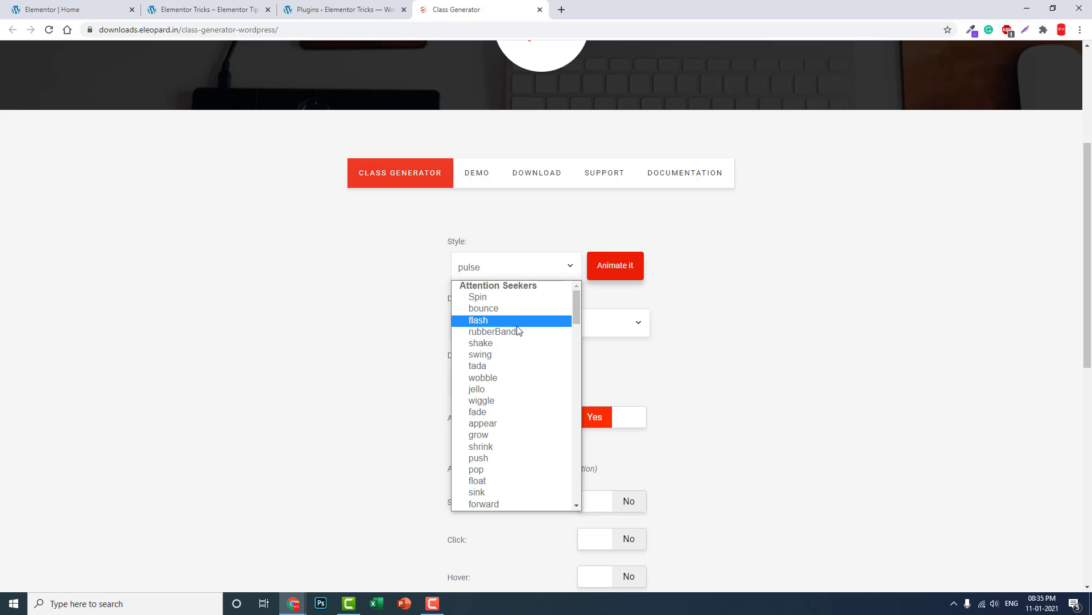
pyautogui.click(511, 344)
pyautogui.scroll(2, 511, 345)
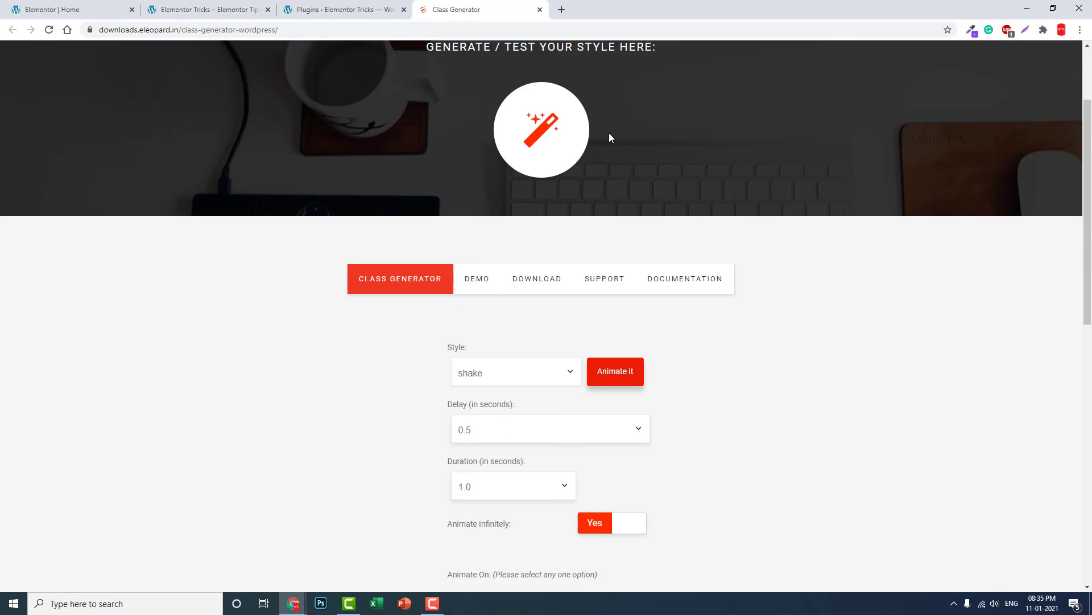
pyautogui.scroll(2, 609, 136)
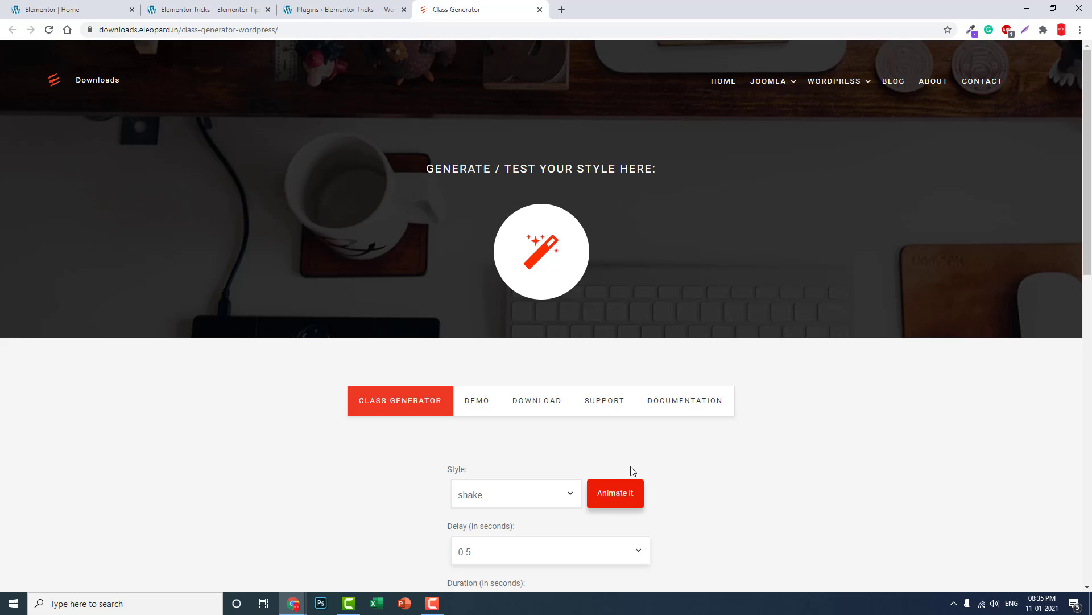
pyautogui.click(620, 497)
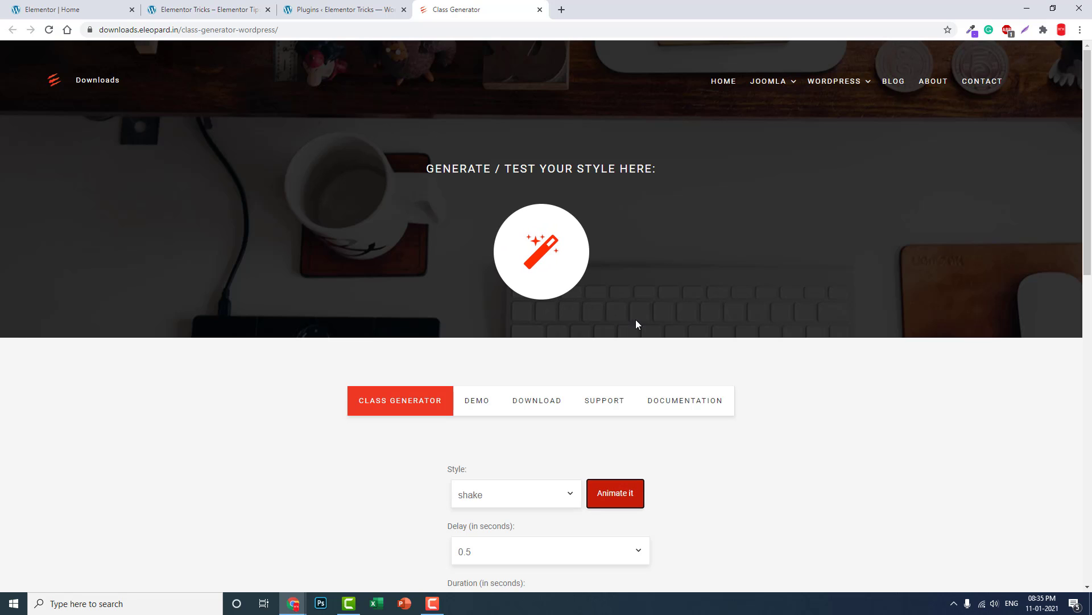
pyautogui.scroll(-5, 636, 324)
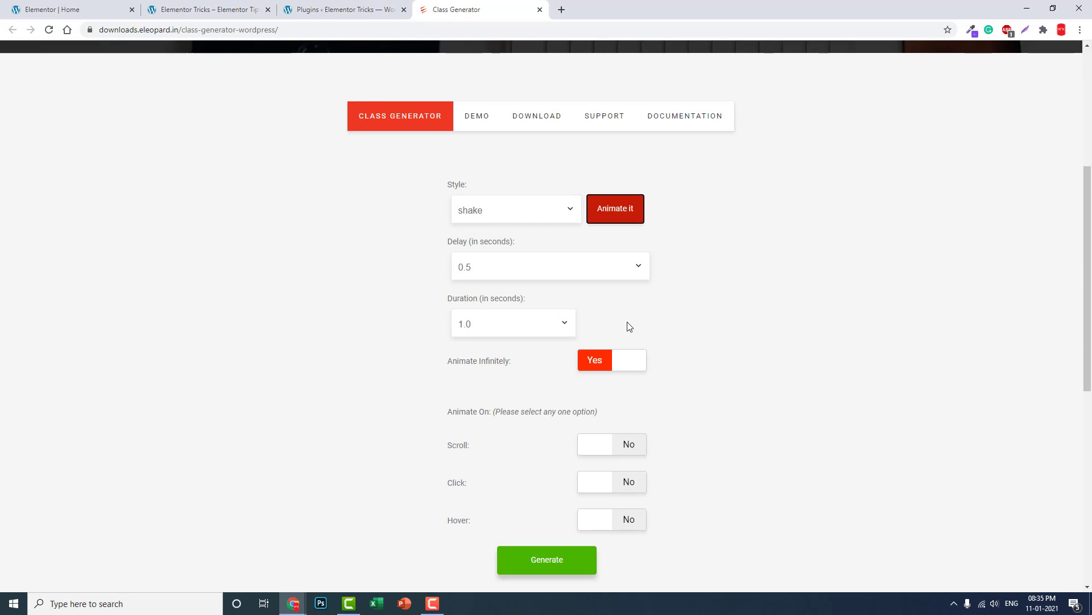
pyautogui.click(544, 563)
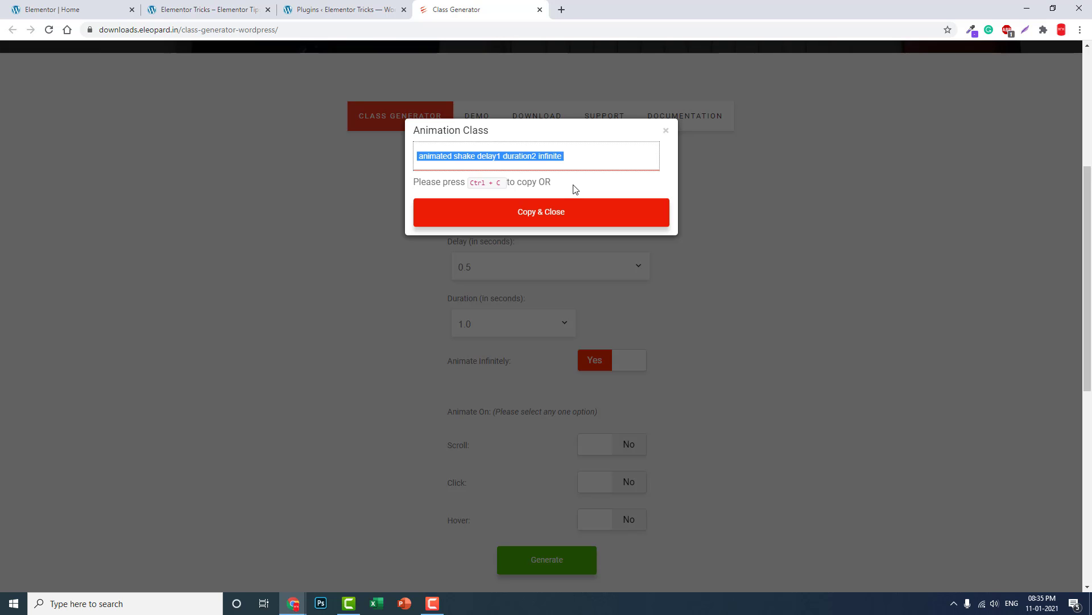
# - Paste the shake class over the Start Course button's CSS classes and update the page
pyautogui.click(79, 9)
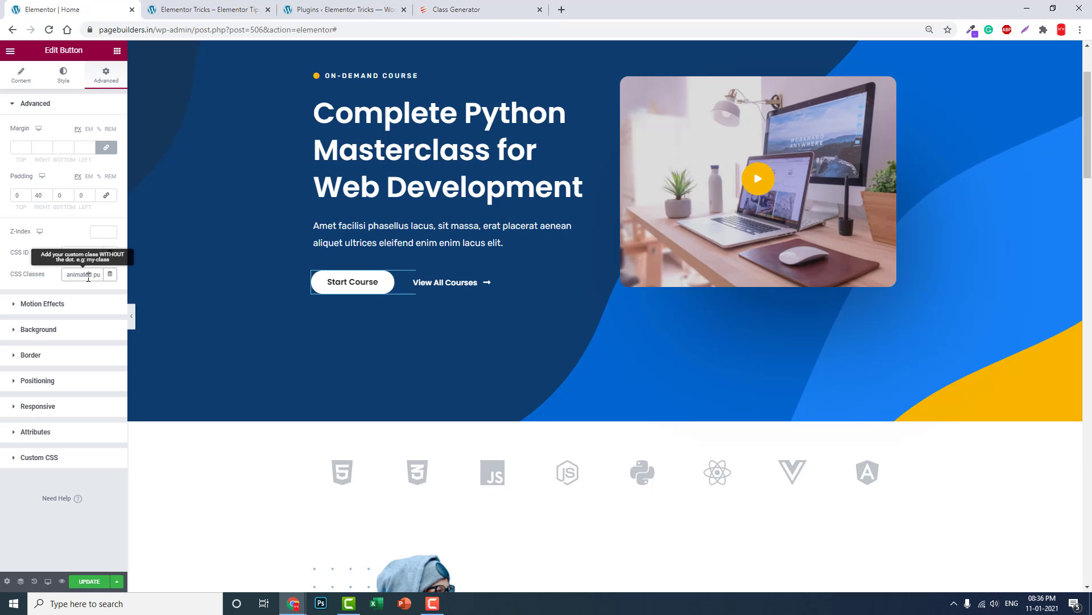
pyautogui.tripleClick(89, 274)
pyautogui.hotkey('ctrl', 'v')
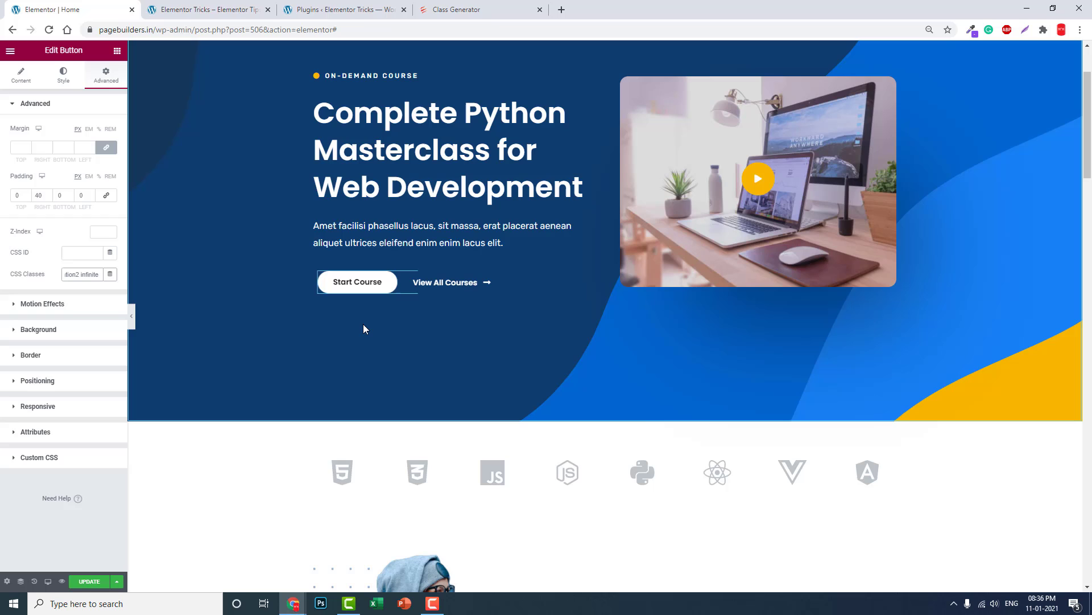
pyautogui.click(88, 582)
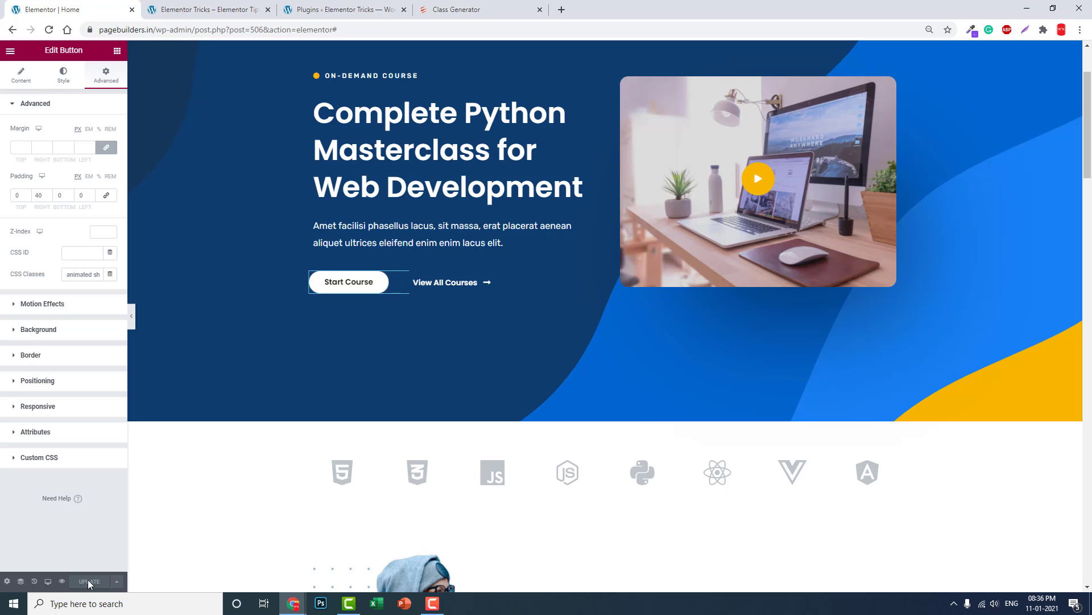
# - Paste the infinite animation class into the testimonial image's CSS Classes
pyautogui.scroll(-6, 534, 532)
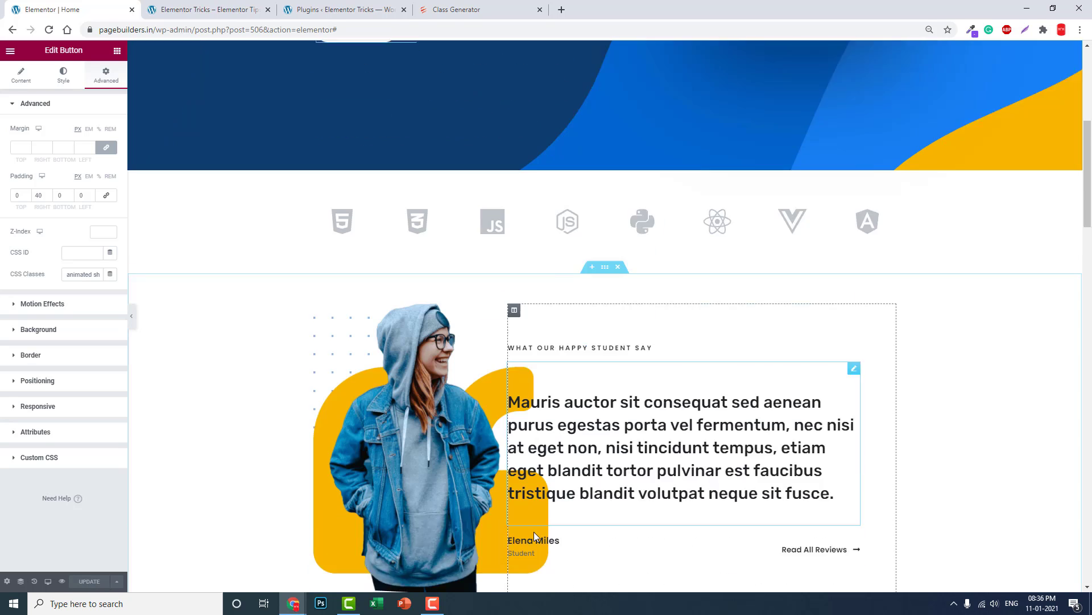
pyautogui.click(428, 388)
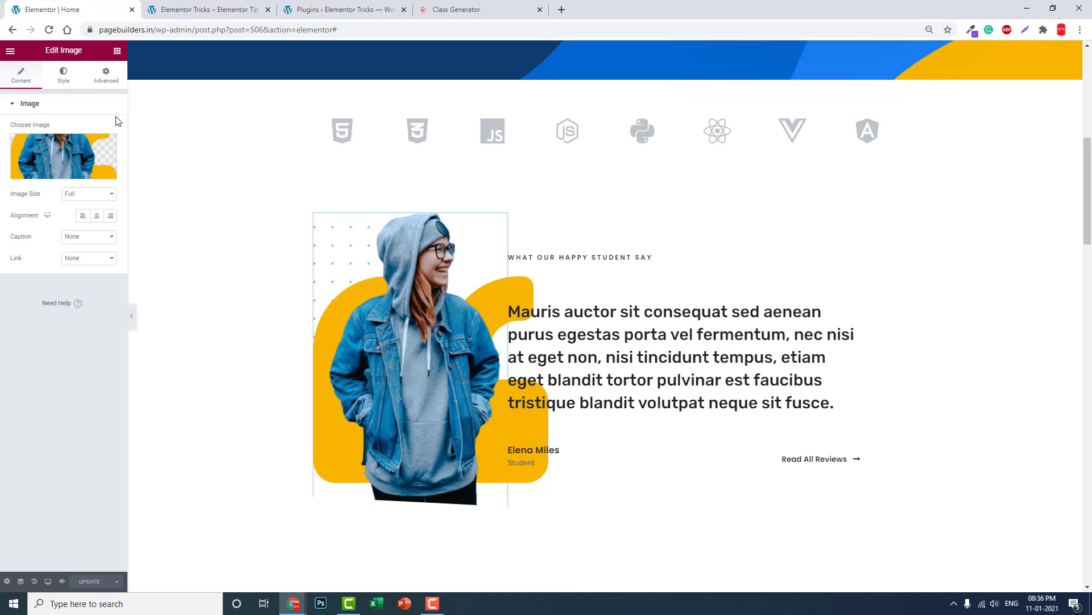
pyautogui.click(108, 89)
pyautogui.click(81, 278)
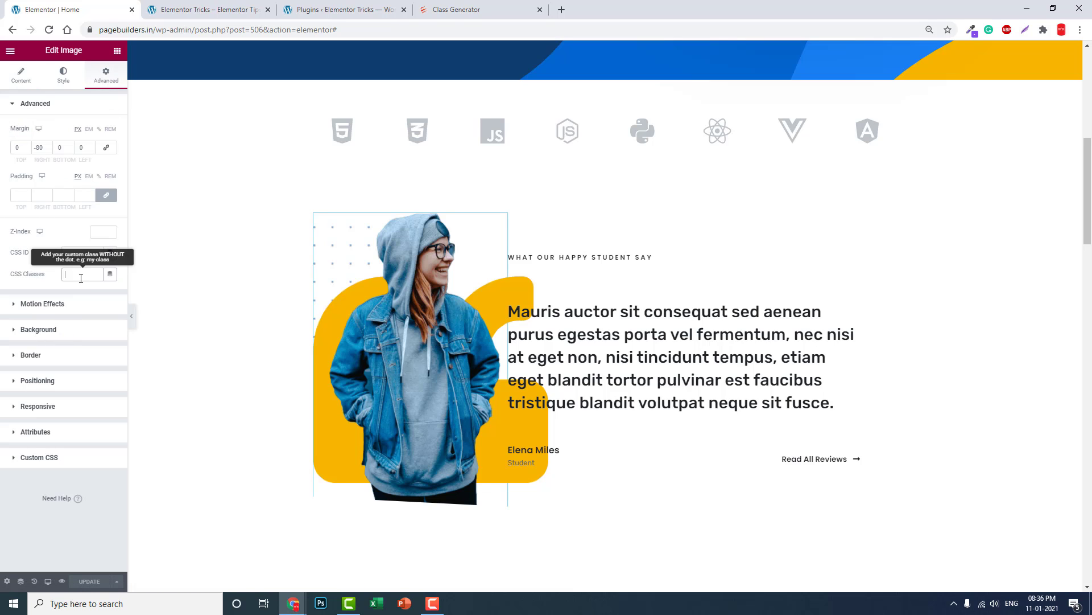
pyautogui.hotkey('ctrl', 'v')
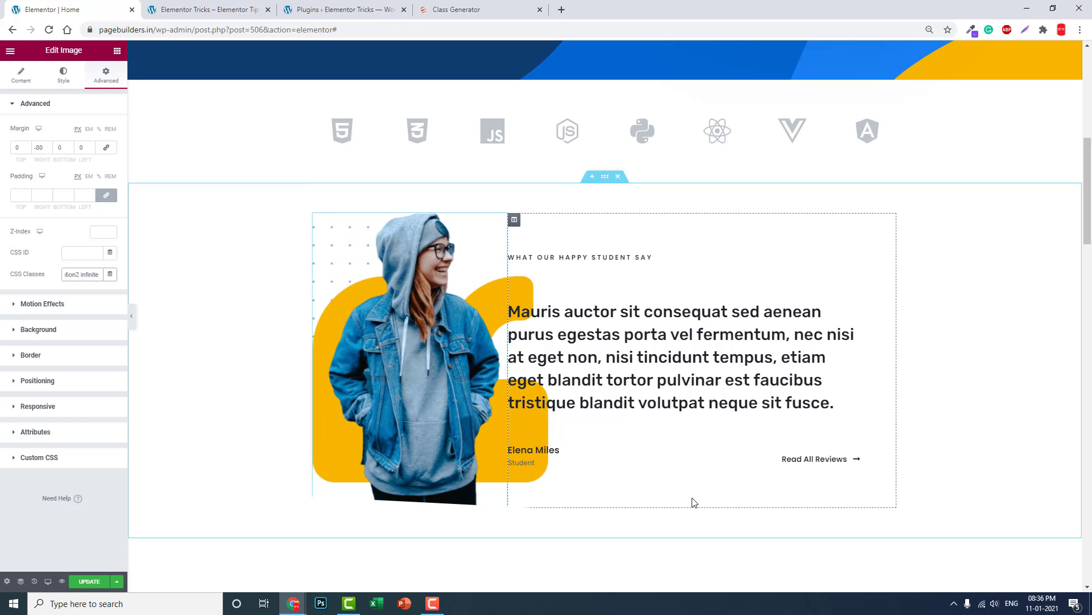
# - Paste the same animation class into the testimonial heading's CSS Classes
pyautogui.click(575, 358)
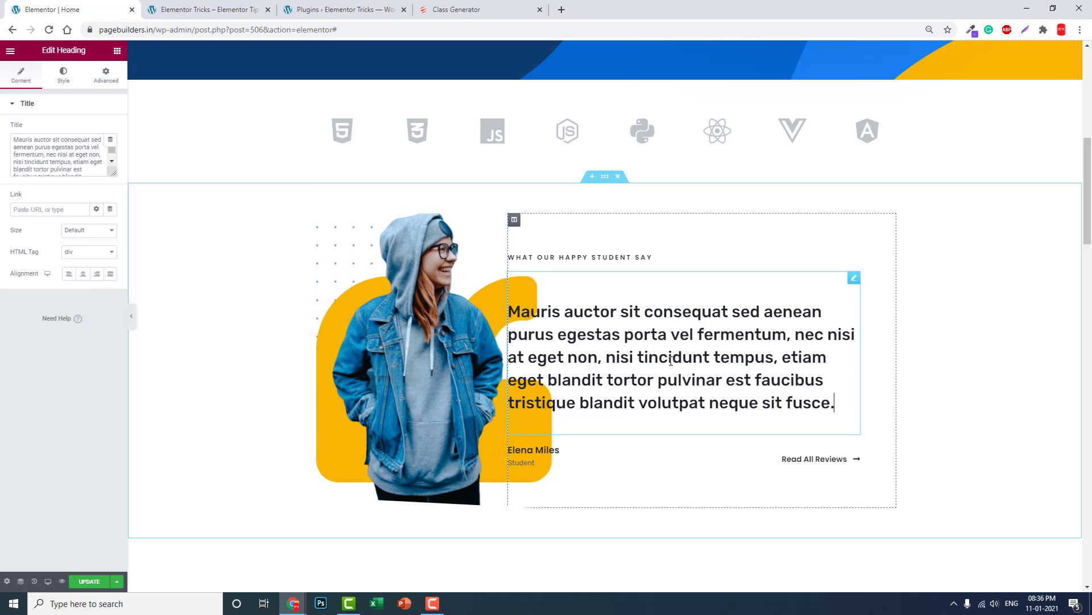
pyautogui.click(106, 75)
pyautogui.click(87, 275)
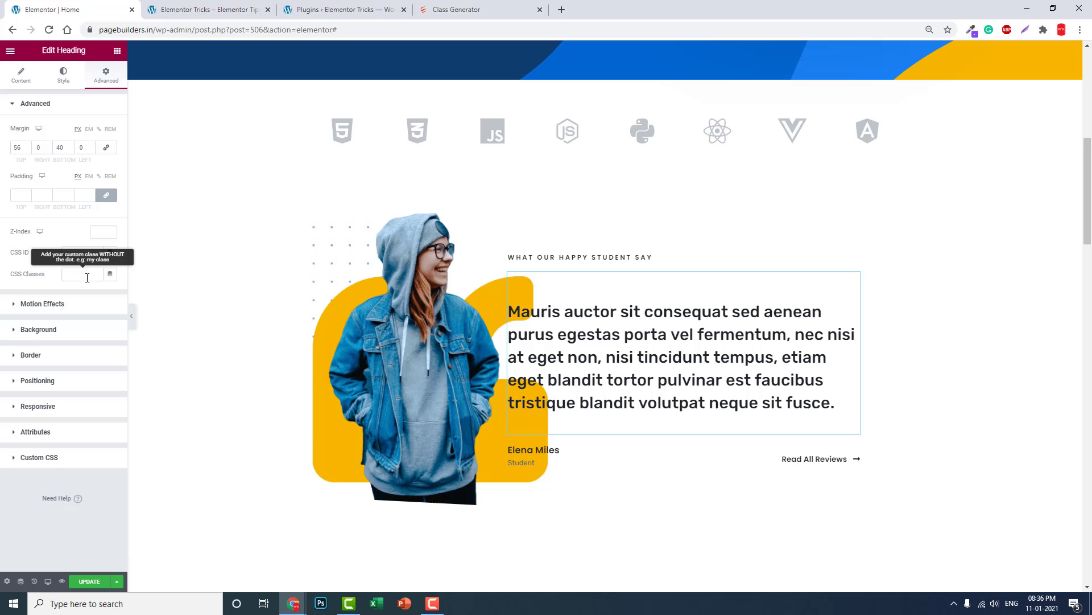
pyautogui.hotkey('ctrl', 'v')
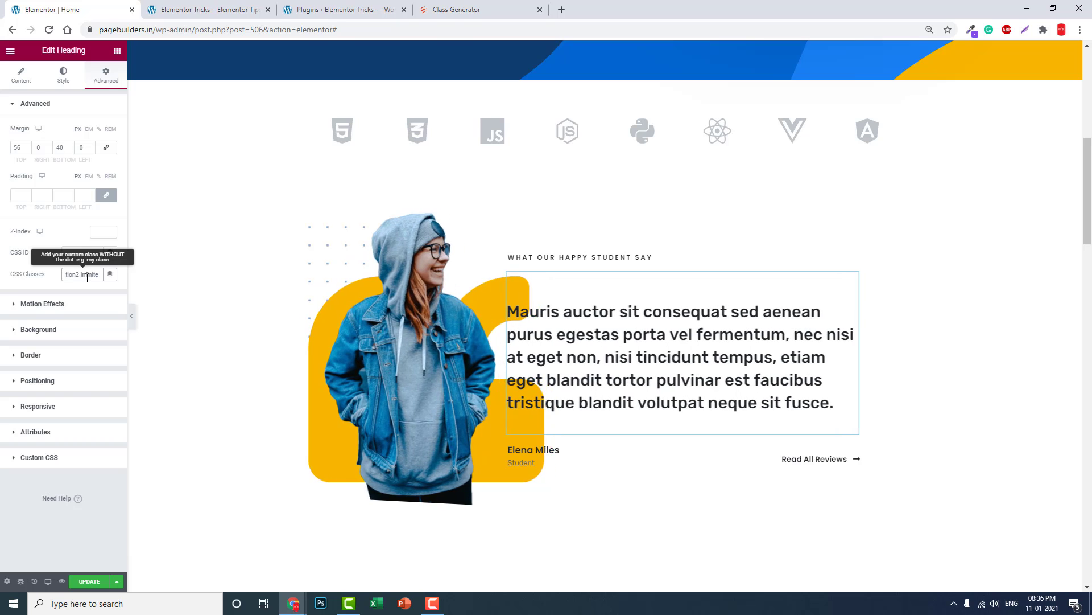
pyautogui.scroll(-6, 319, 309)
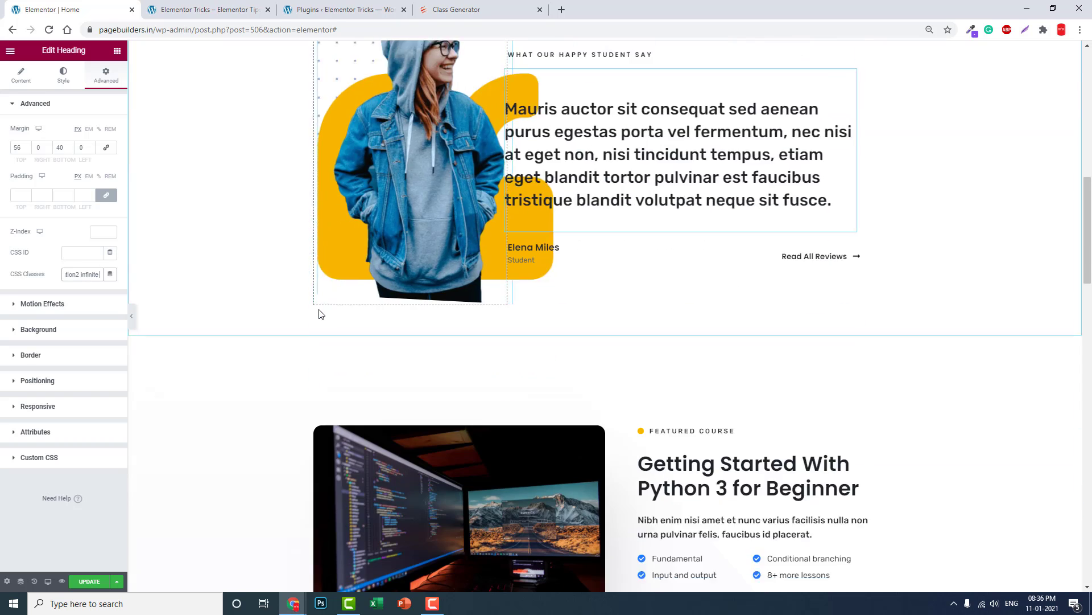
pyautogui.scroll(8, 258, 295)
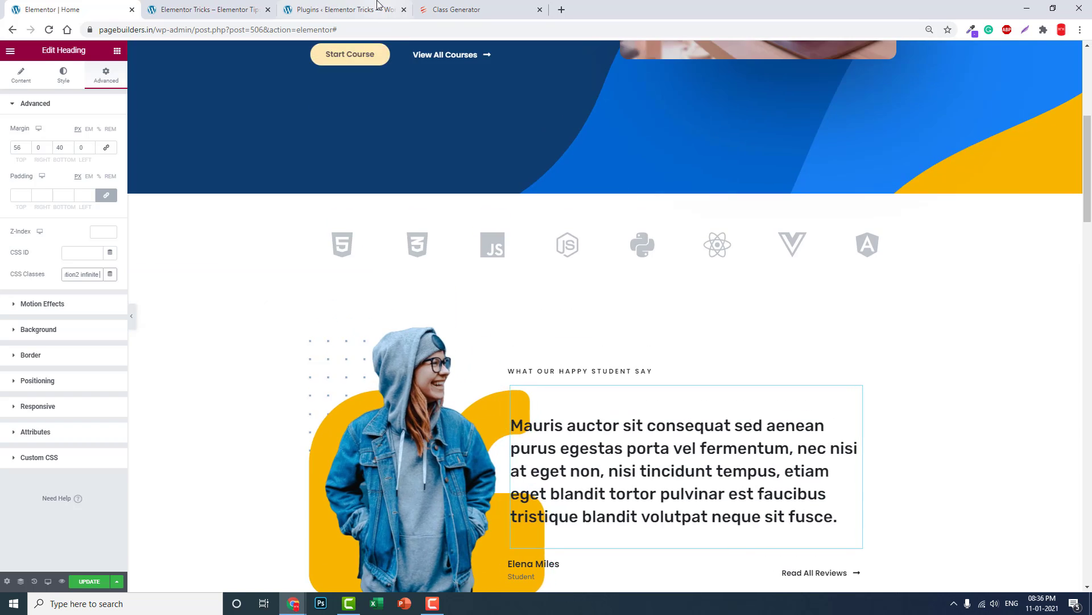
# - Close the Animation Class popup and browse the Style list, leaving shake selected
pyautogui.click(342, 9)
pyautogui.click(462, 9)
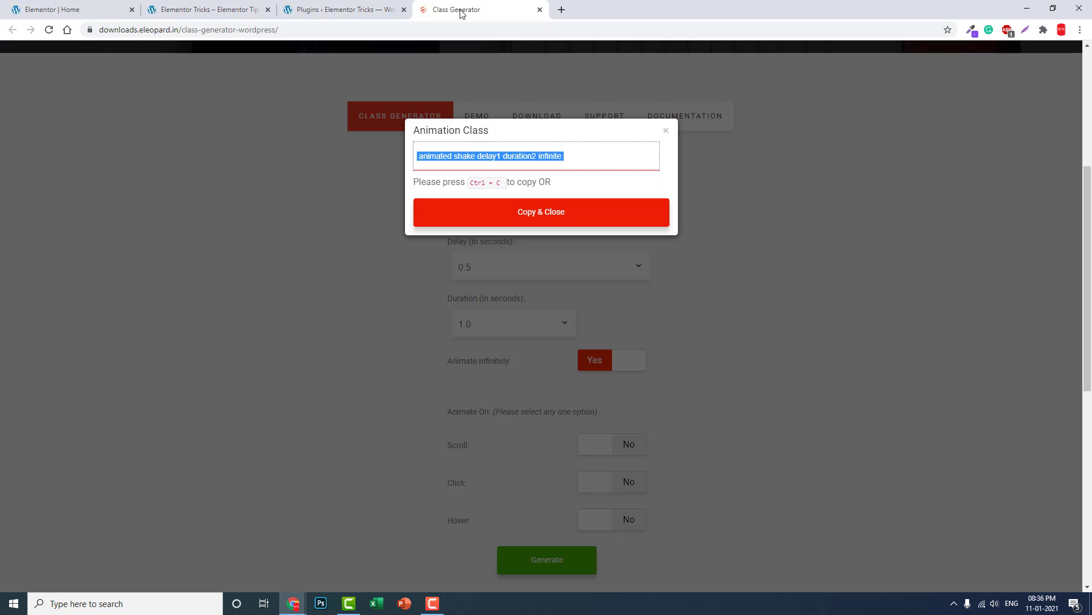
pyautogui.click(667, 131)
pyautogui.click(545, 208)
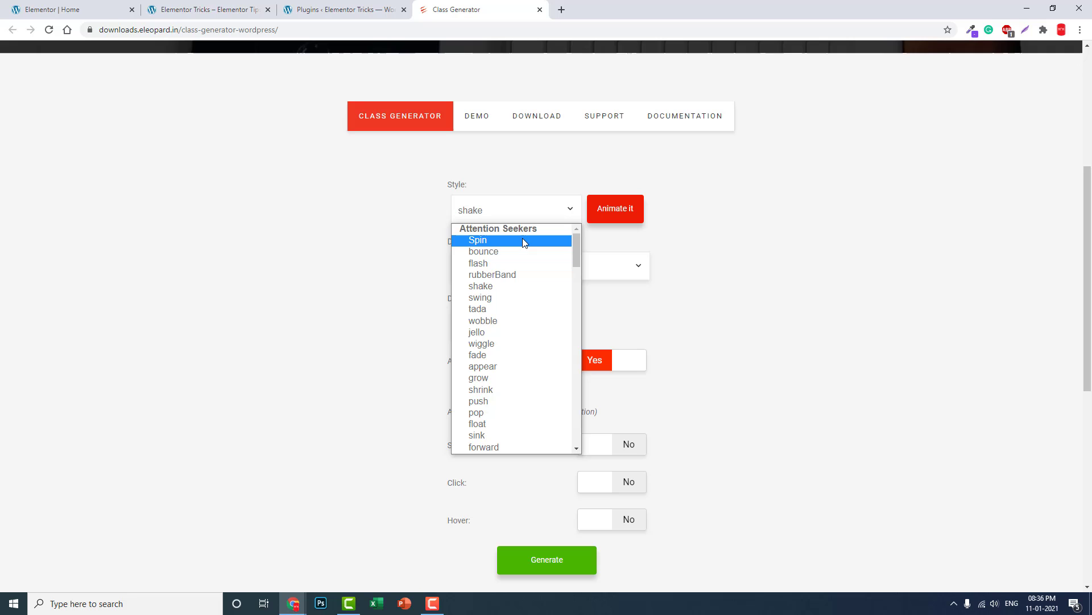
pyautogui.scroll(-10, 522, 242)
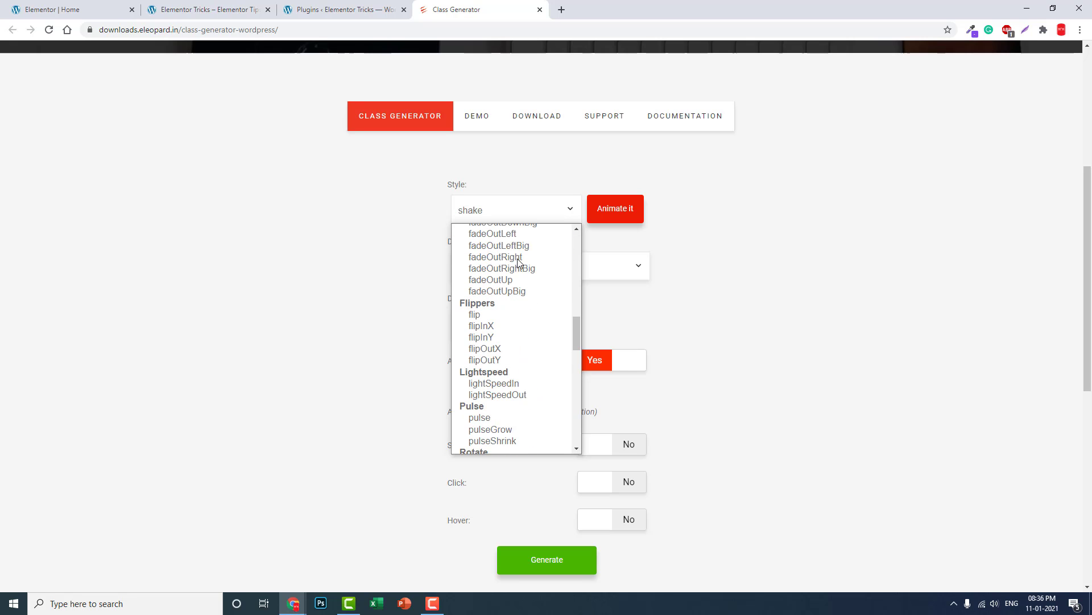
pyautogui.scroll(-8, 518, 273)
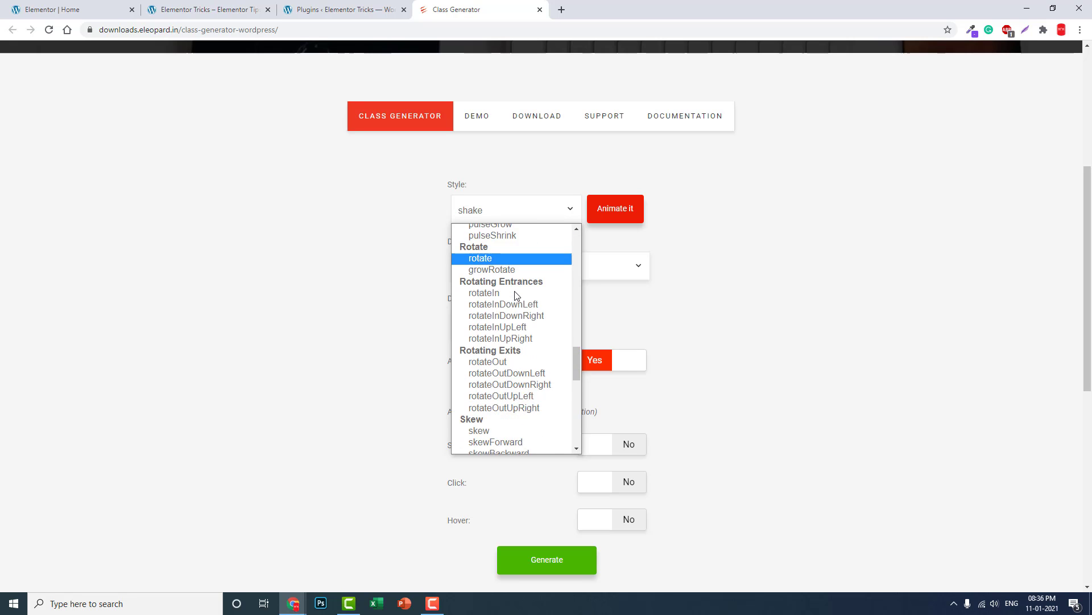
pyautogui.scroll(-1, 517, 295)
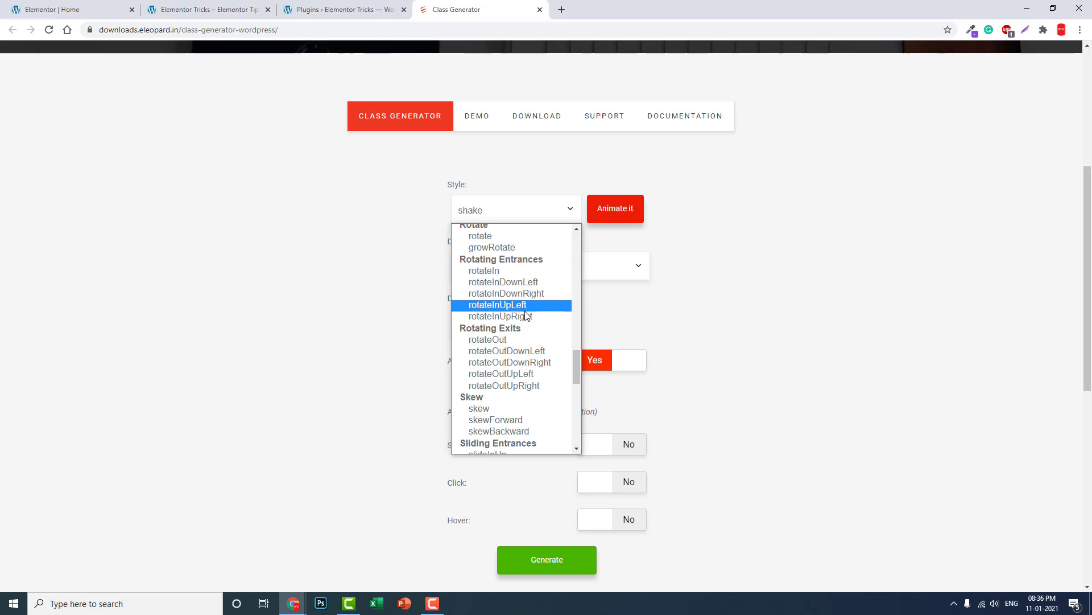
pyautogui.scroll(-3, 527, 321)
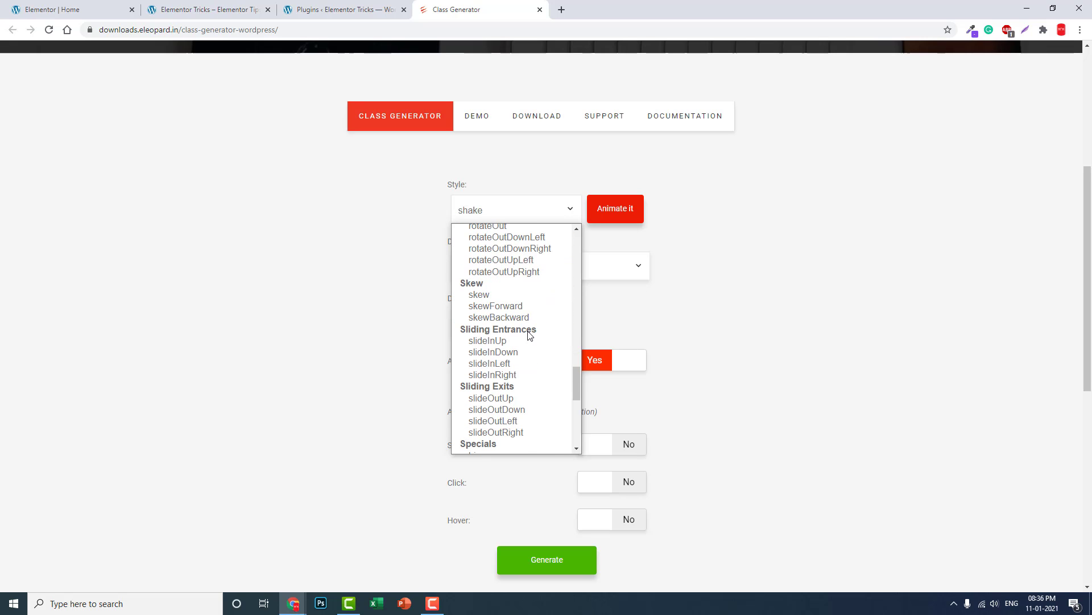
pyautogui.scroll(-6, 529, 336)
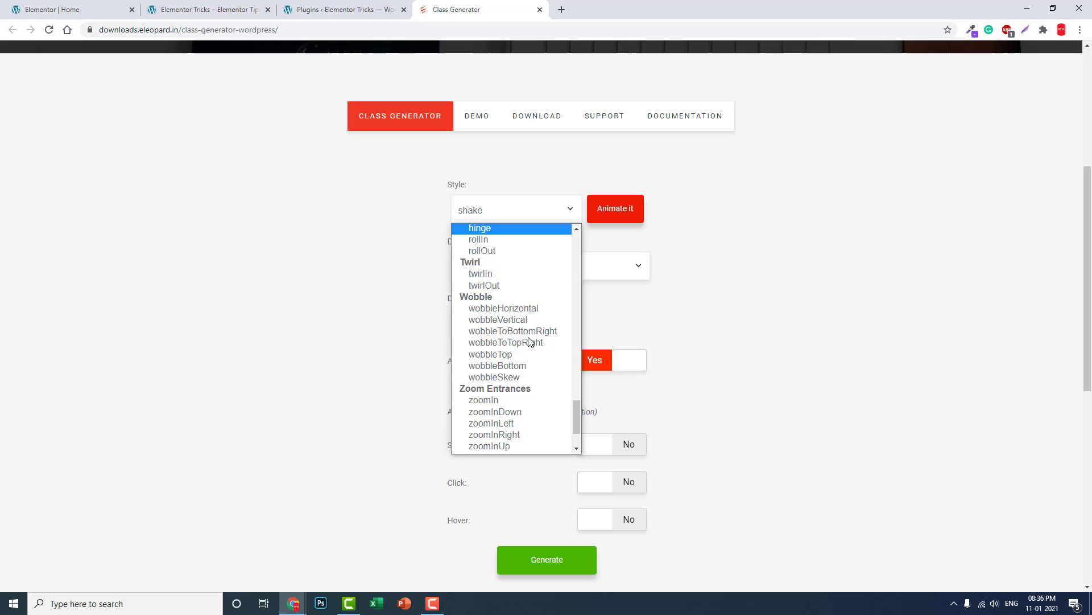
pyautogui.scroll(-2, 521, 326)
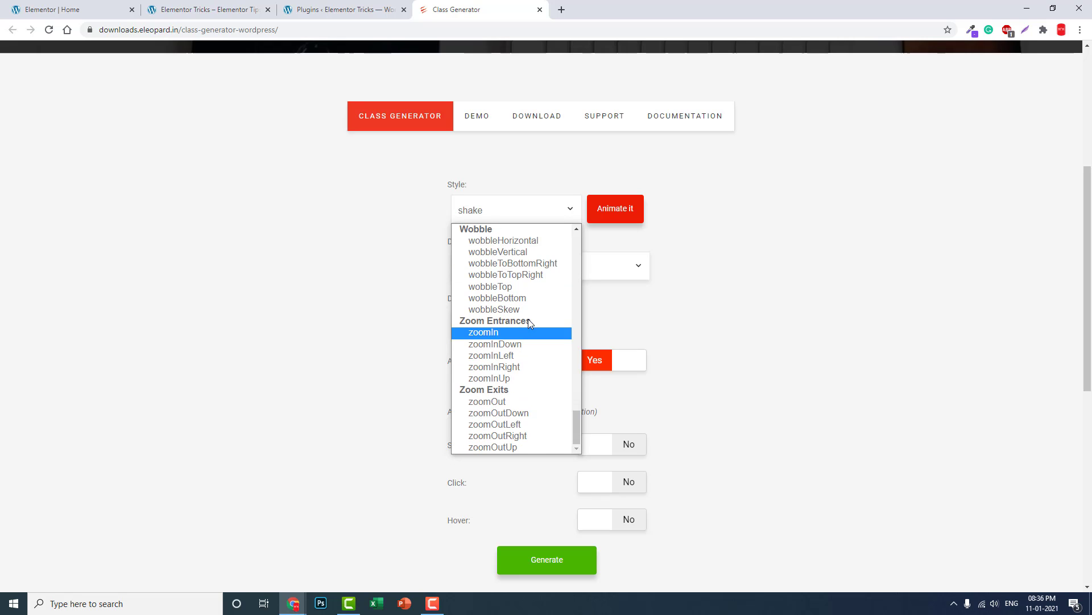
pyautogui.scroll(20, 528, 318)
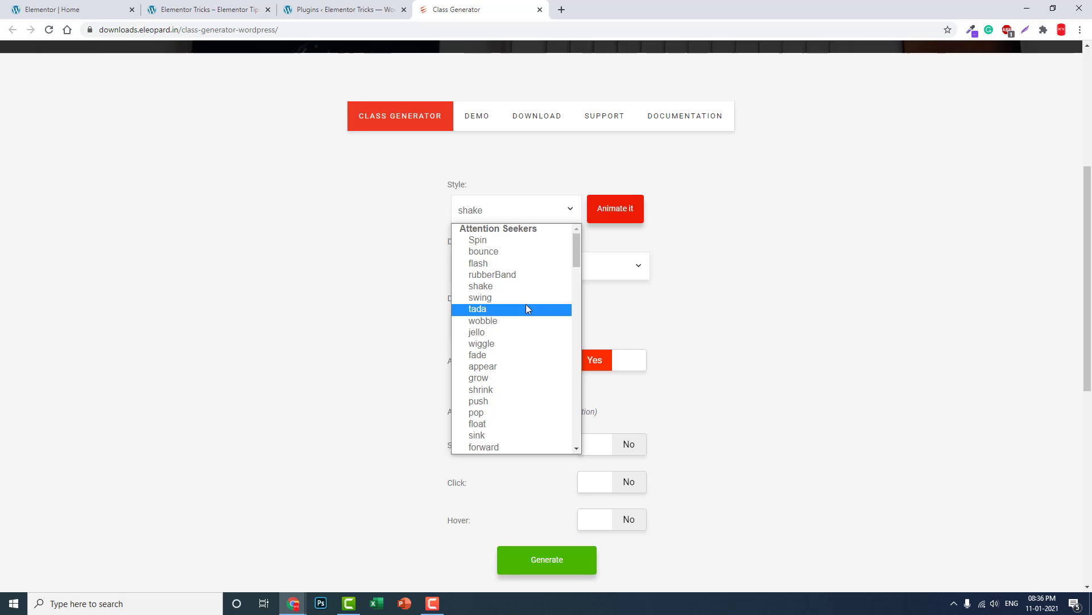
pyautogui.click(393, 228)
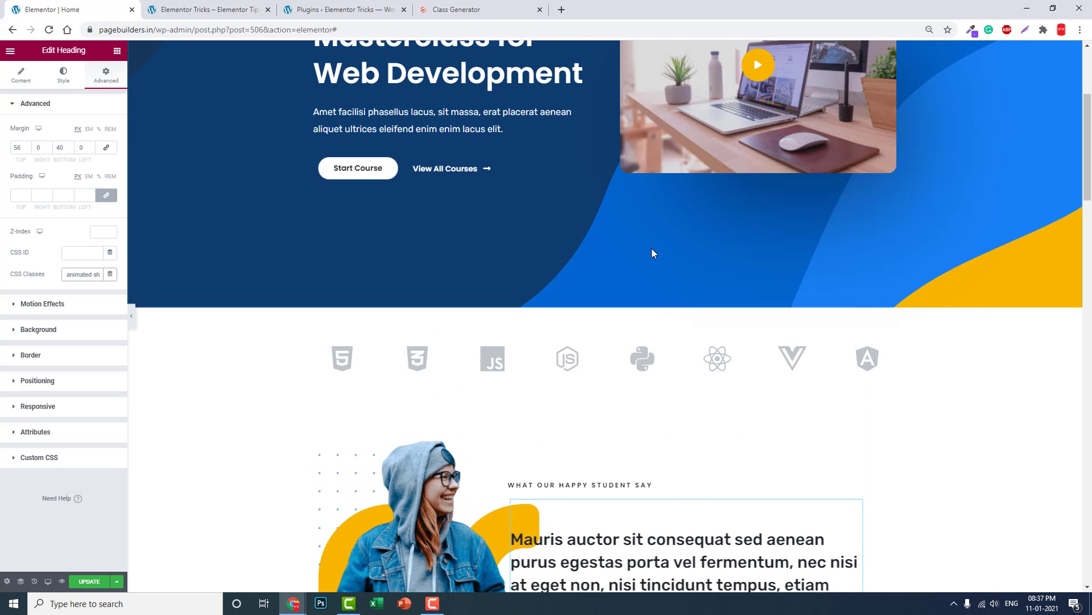
pyautogui.scroll(3, 670, 254)
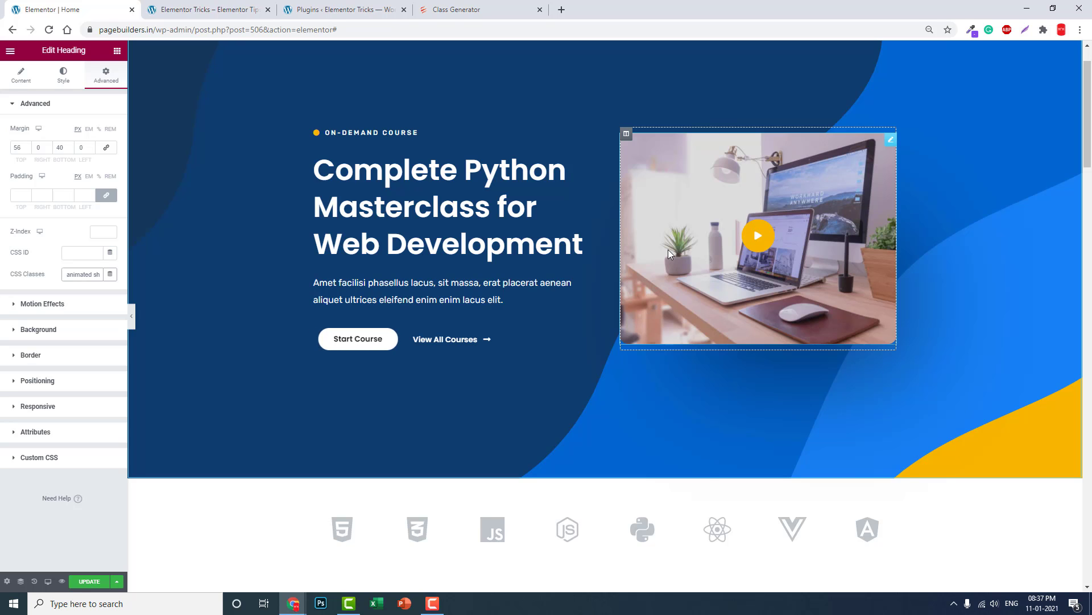
# - Close the Animate It! plugin details and go to Plugins > Add New
pyautogui.click(347, 9)
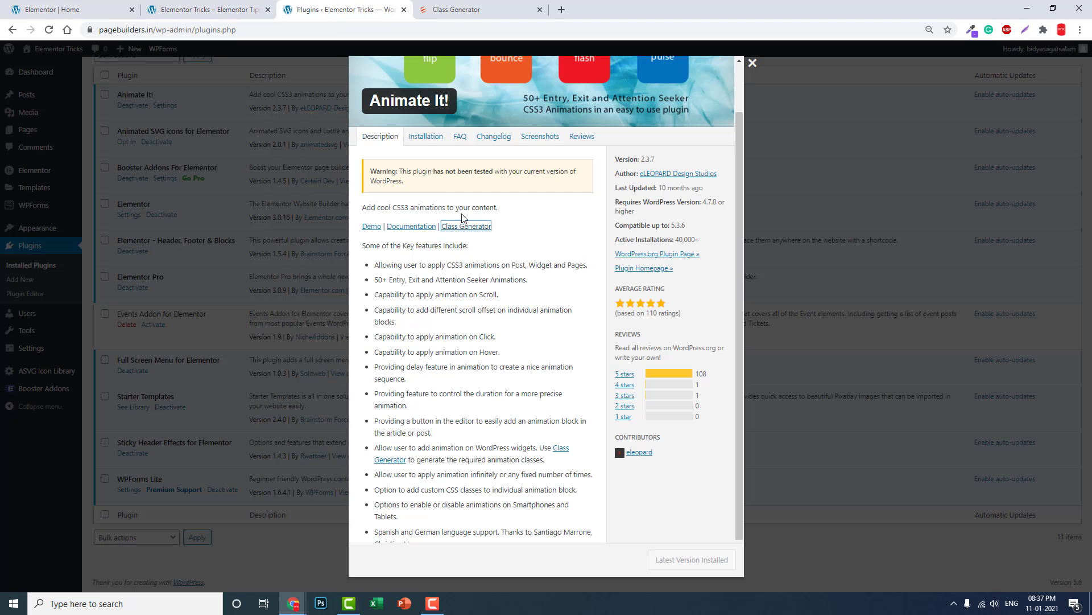
pyautogui.scroll(1, 511, 251)
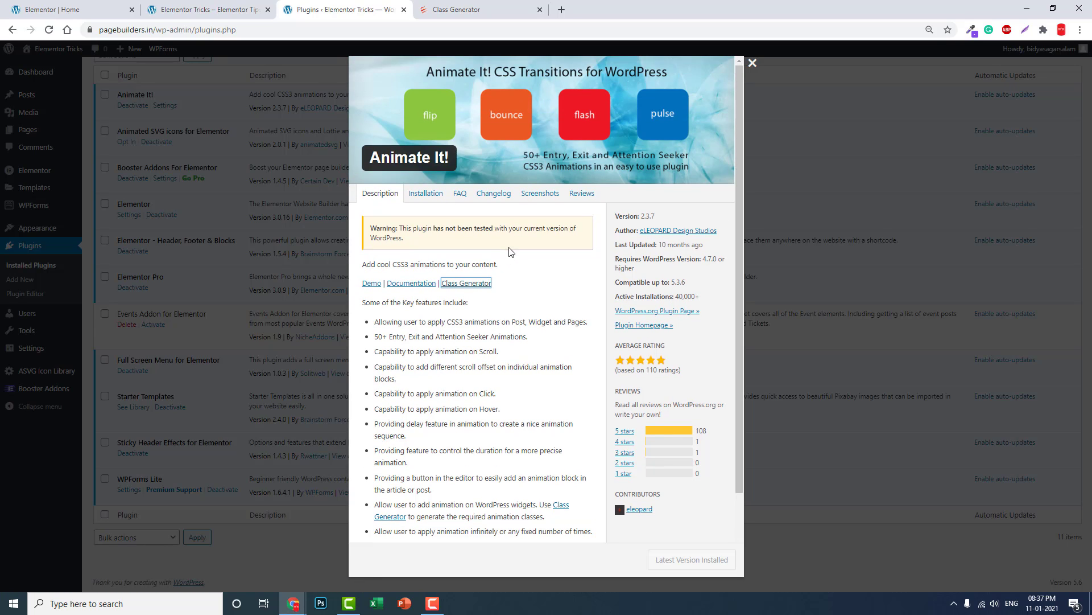
pyautogui.click(755, 65)
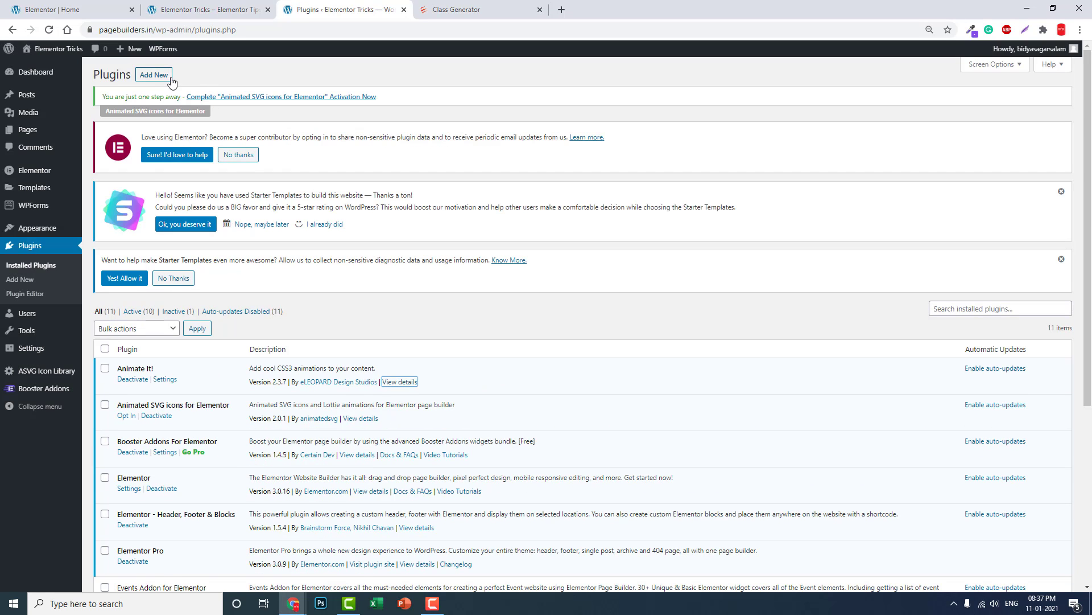
pyautogui.click(156, 76)
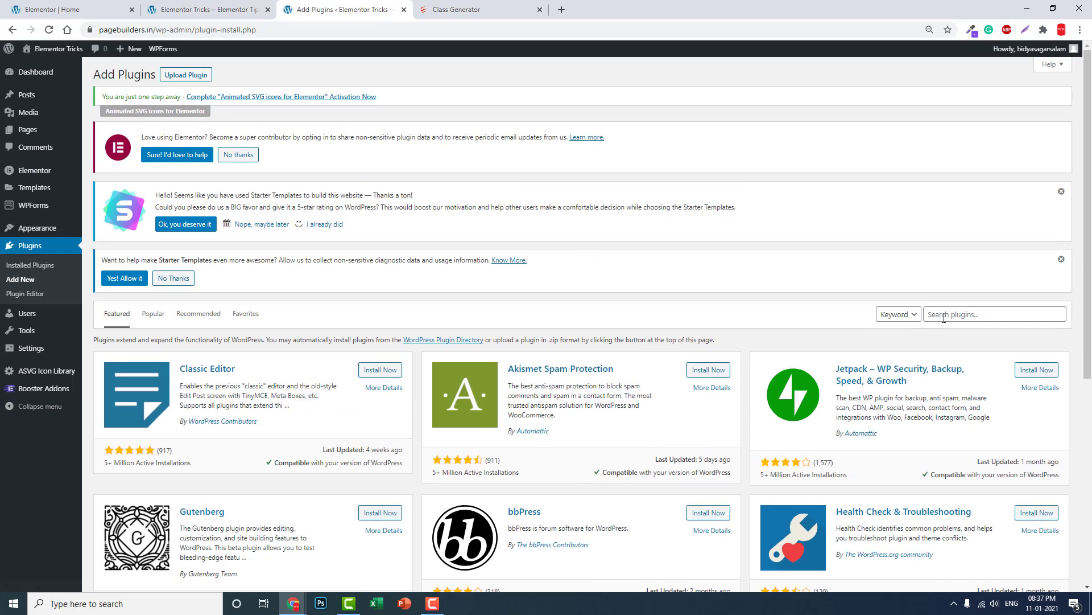
# - Search plugins for 'animate it', then return to the Class Generator tab
pyautogui.click(944, 317)
pyautogui.write('animate it')
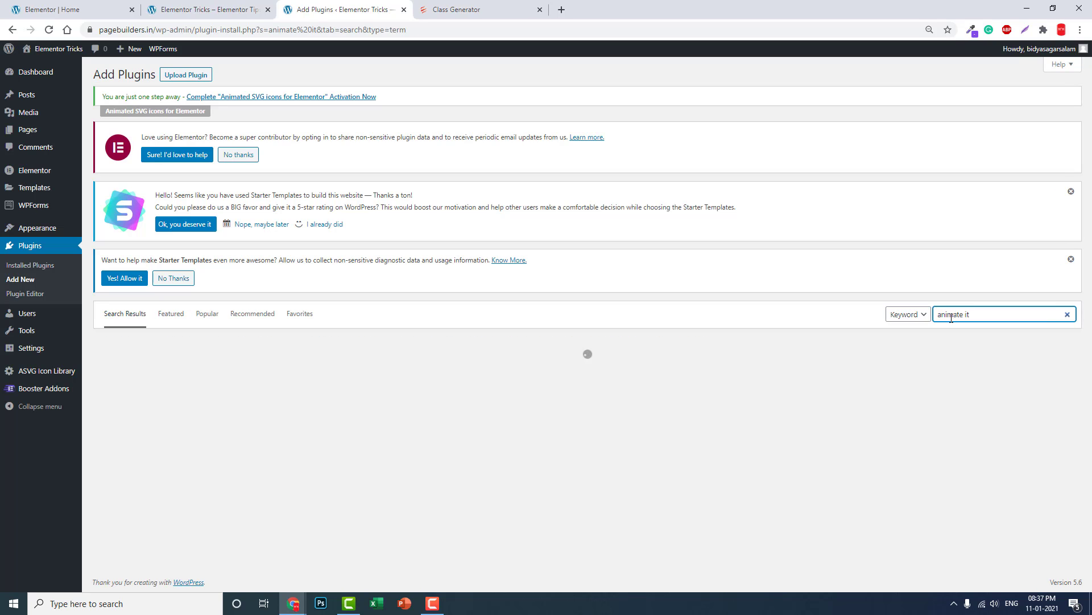
pyautogui.scroll(-2, 328, 293)
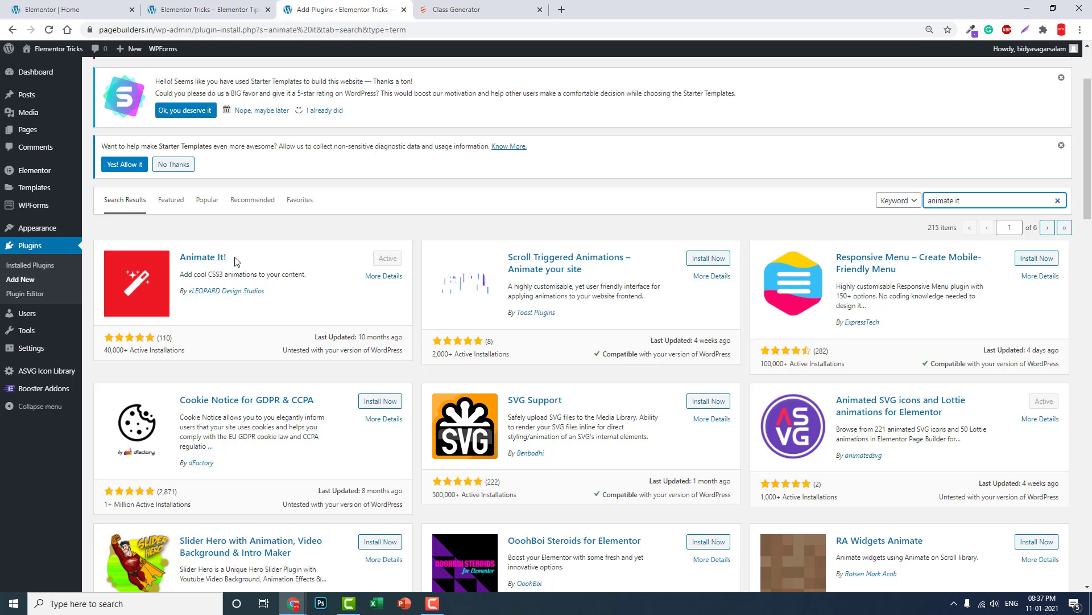
pyautogui.click(68, 9)
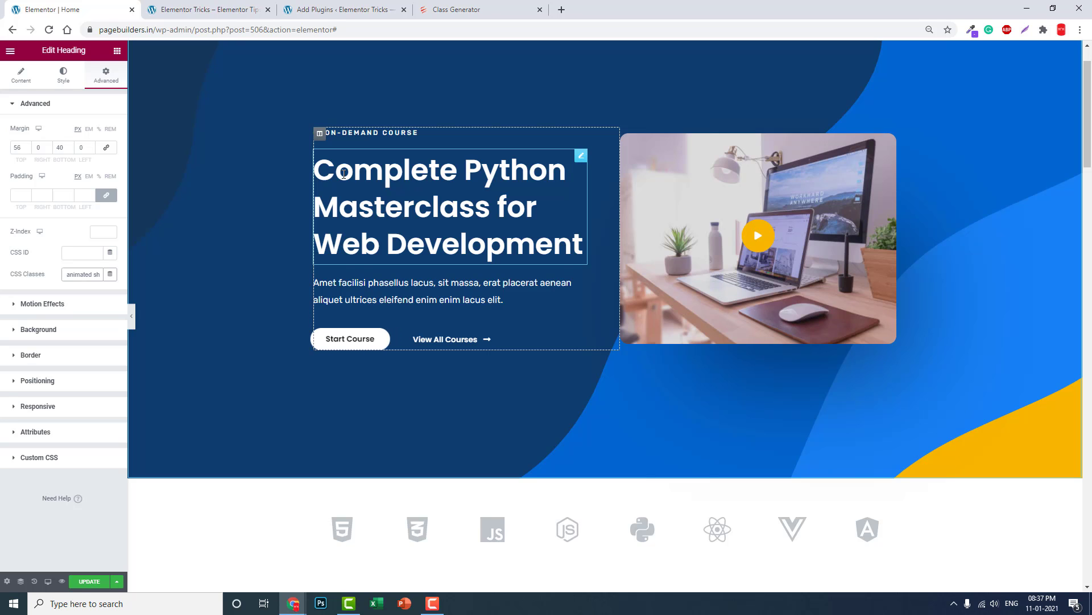
pyautogui.click(343, 11)
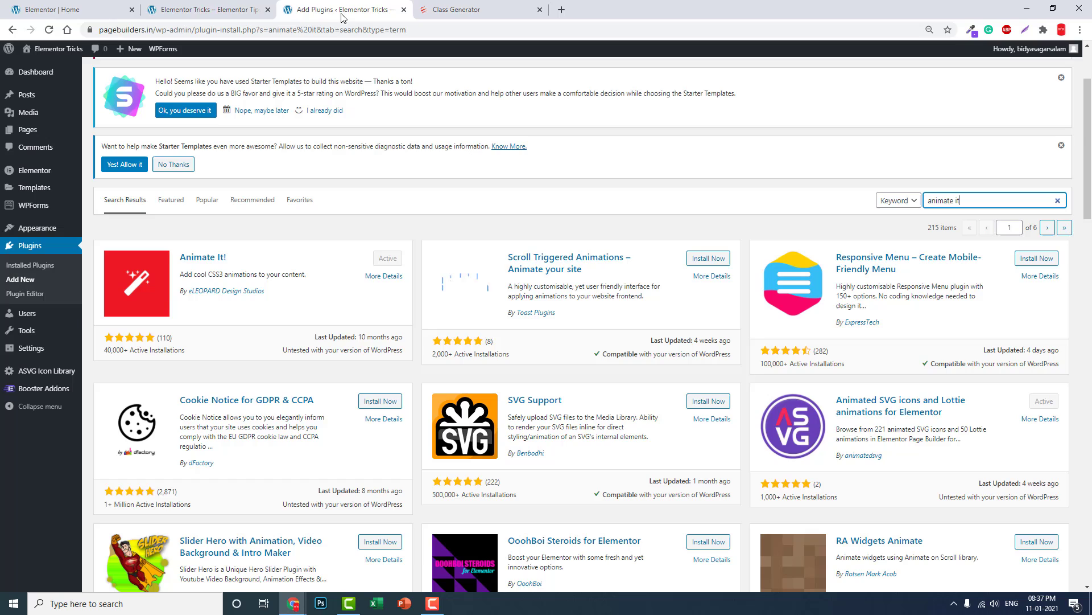
pyautogui.click(461, 10)
# - Scroll the Class Generator form to the shake style with 0.5 s delay, 1.0 s duration and infinite repeat
pyautogui.scroll(-2, 569, 319)
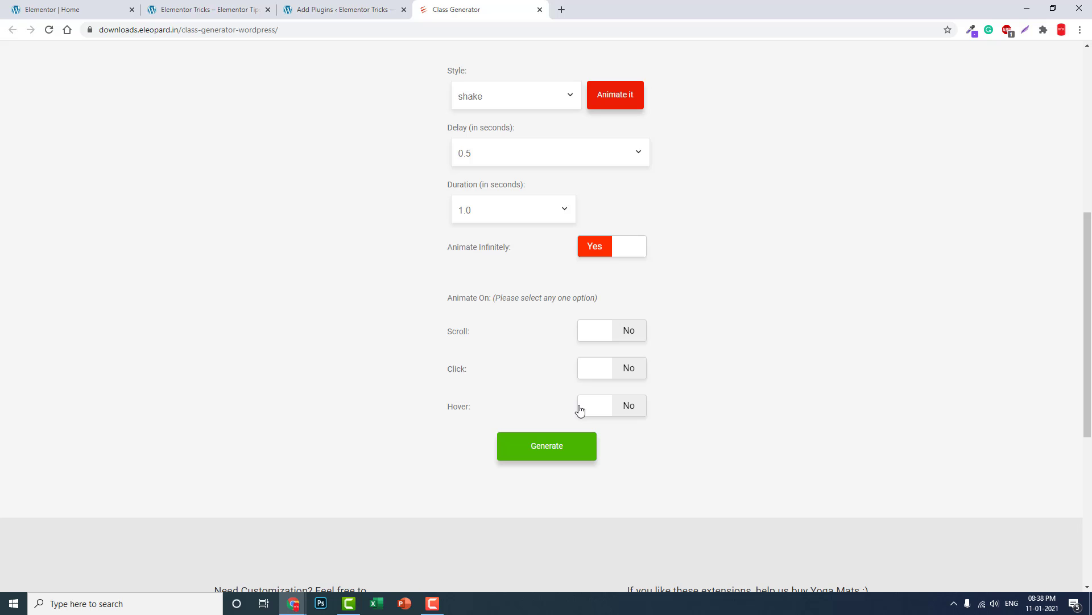
# - Switch to the 'Elementor | Home' tab to reopen the page editor on the course hero section
pyautogui.click(94, 6)
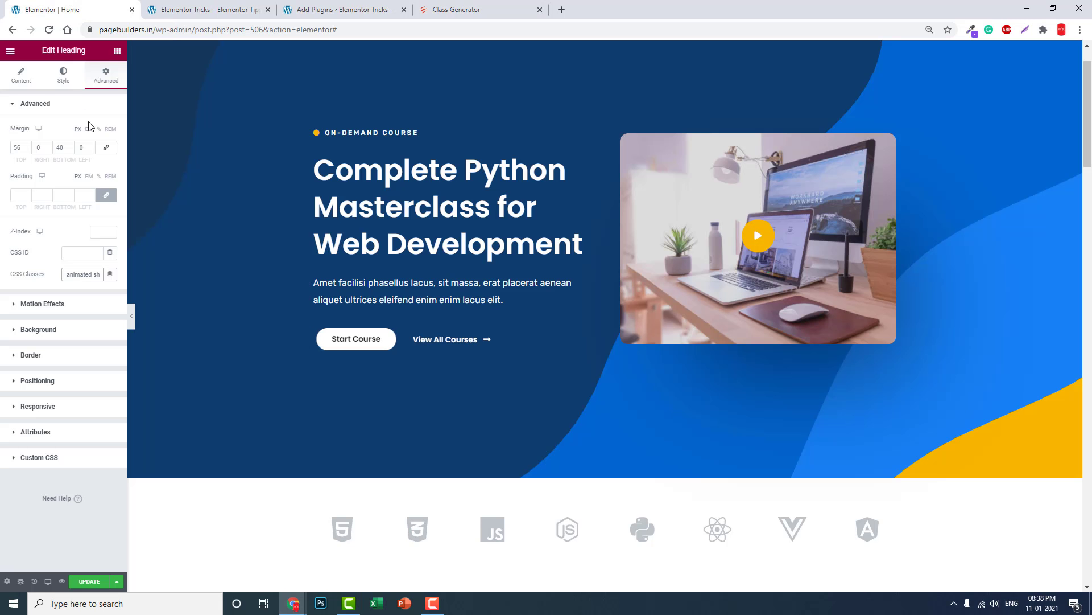